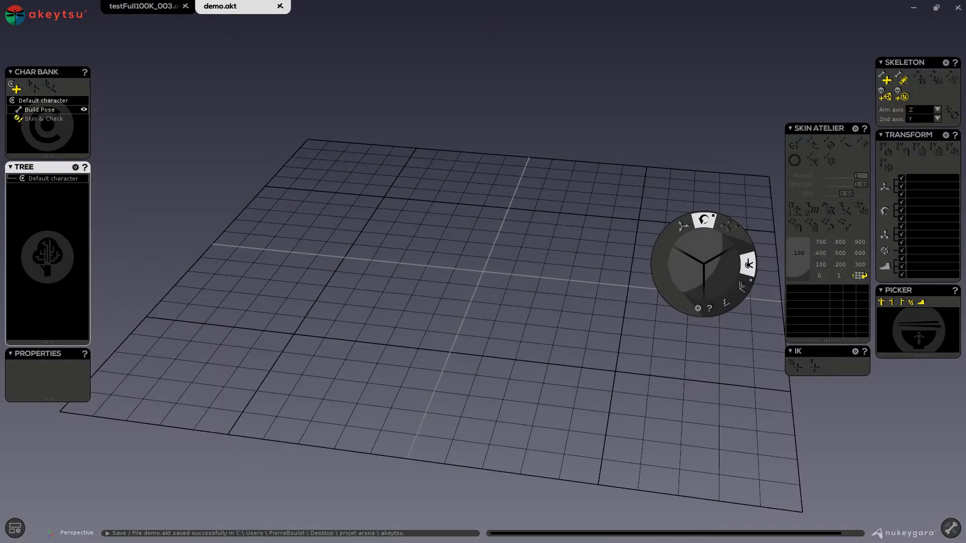
# - Compare with the rigged testFull100K warrior scene, then return to the demo.akt scene
pyautogui.hotkey('ctrl', 'Tab')
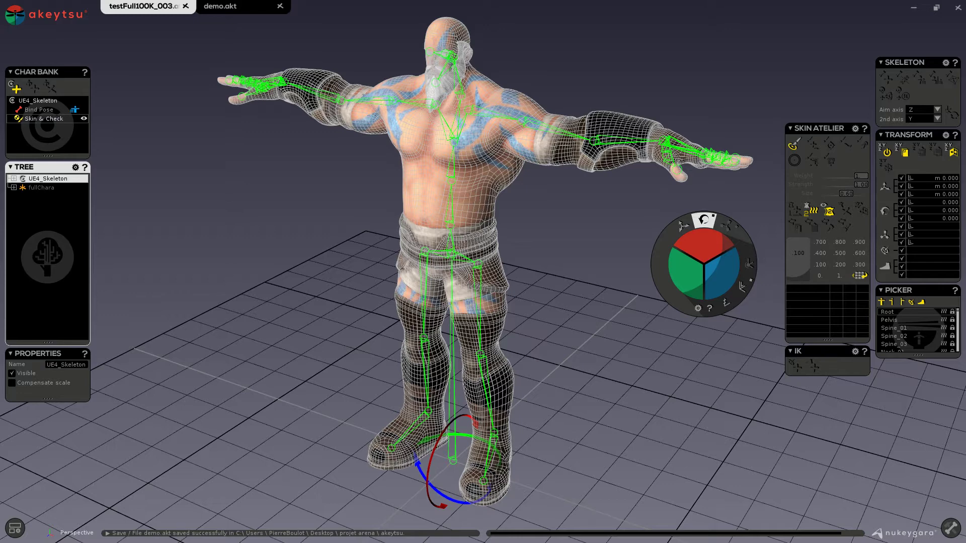
pyautogui.hotkey('ctrl', 'Tab')
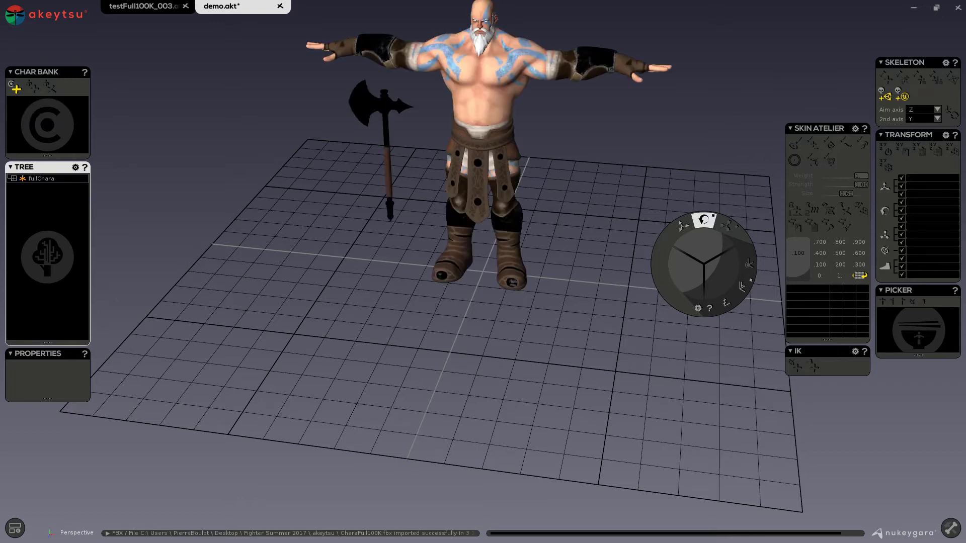
# - Frame the warrior and axe, then generate a UE4_Skeleton template inside the character
pyautogui.press('f')
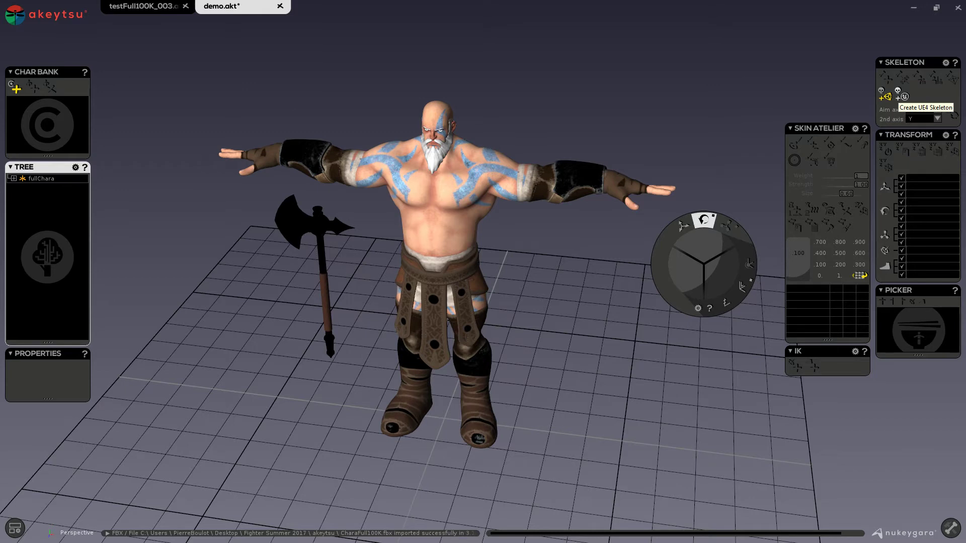
pyautogui.click(901, 95)
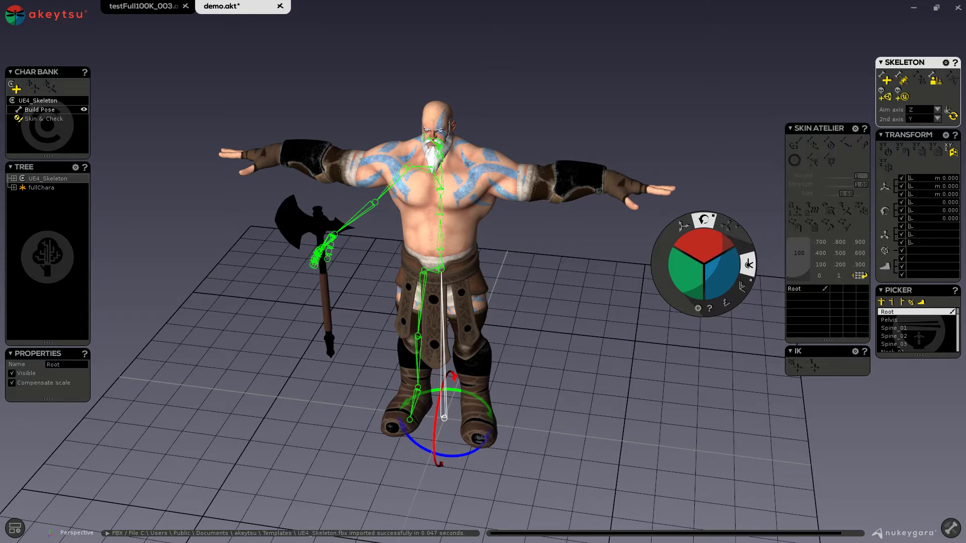
# - Export the selected skinned warrior in testFull100K_003 as an FBX file
pyautogui.click(144, 6)
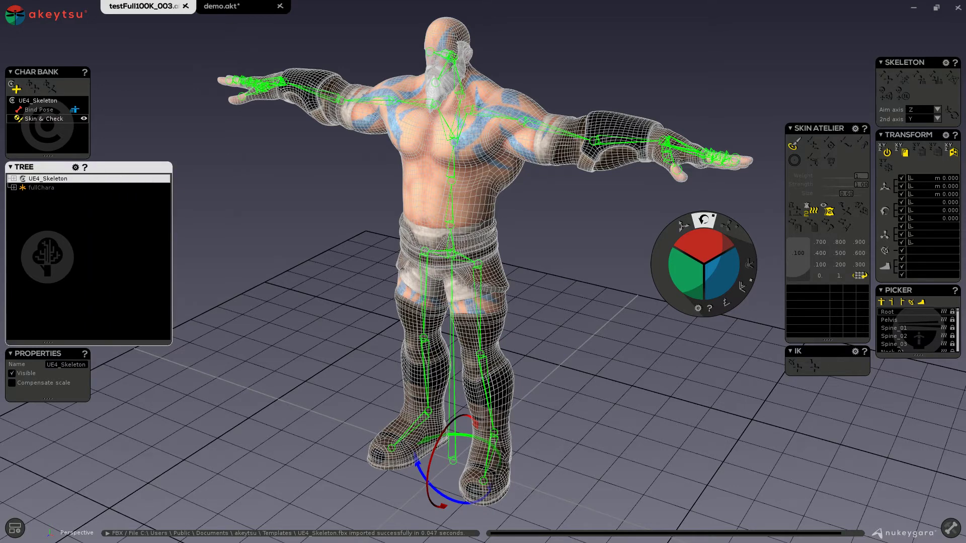
pyautogui.click(16, 15)
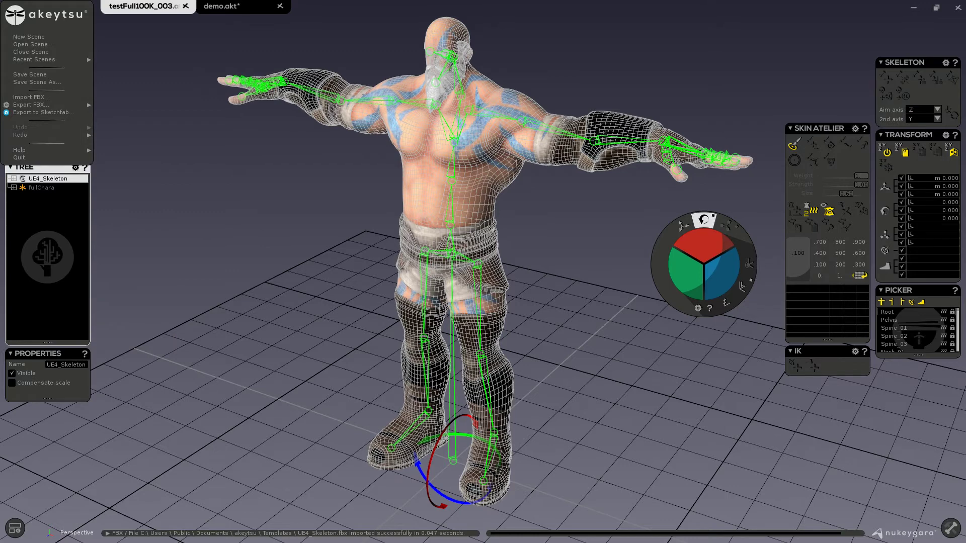
pyautogui.moveTo(83, 105)
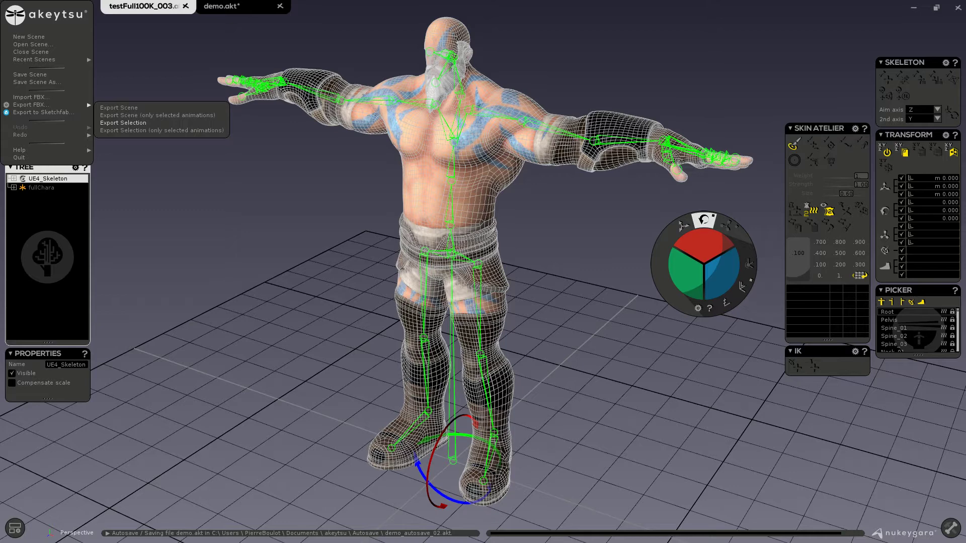
pyautogui.press('Return')
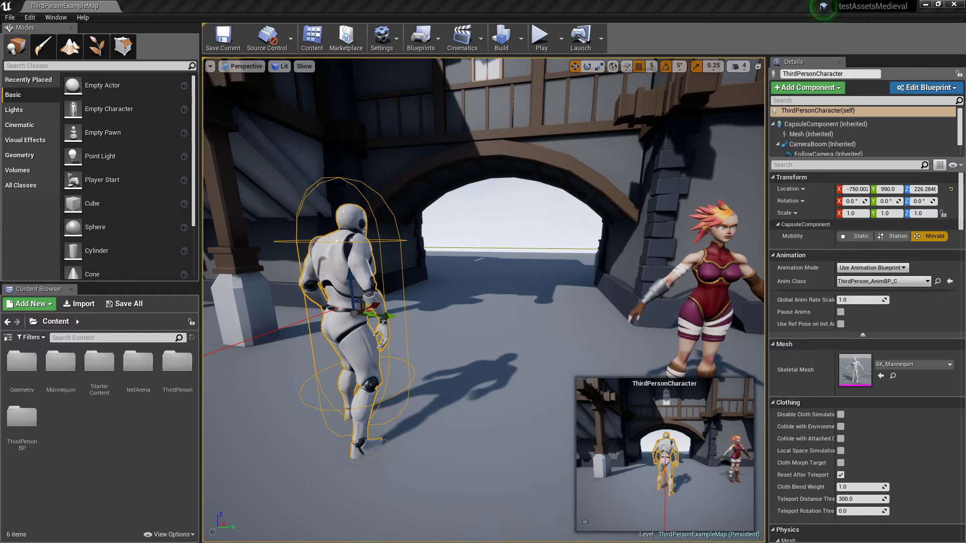
# - Create a new folder named chara under Content and open it
pyautogui.rightClick(121, 455)
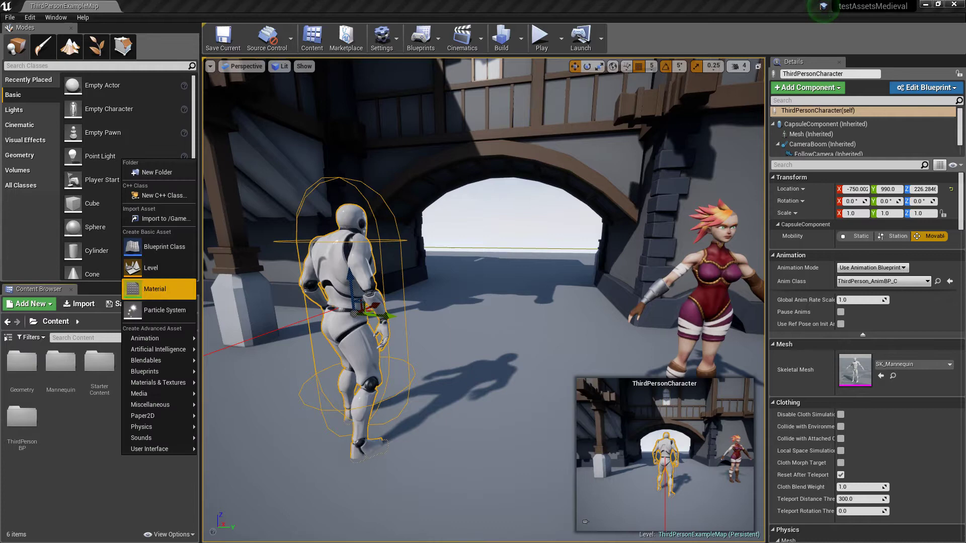
pyautogui.click(157, 172)
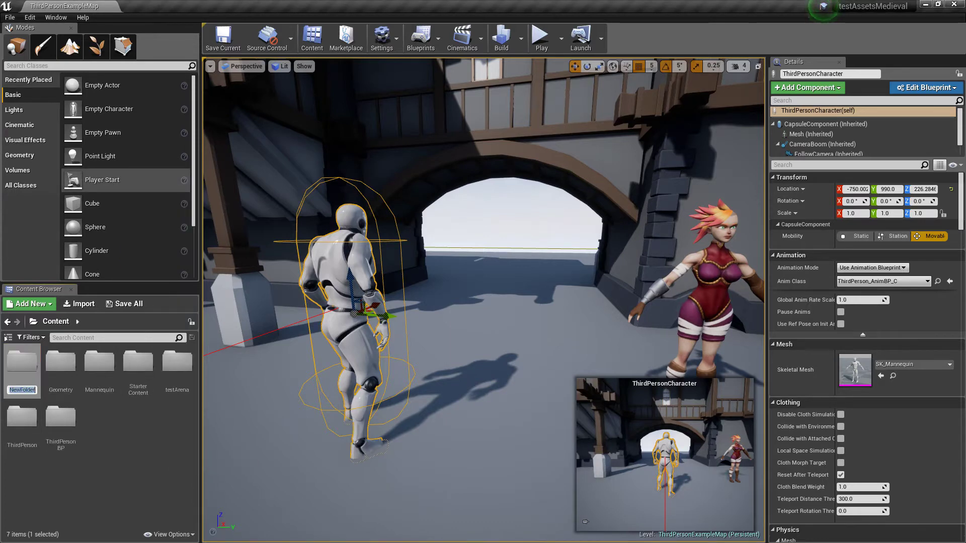
pyautogui.write('chara')
pyautogui.press('Return')
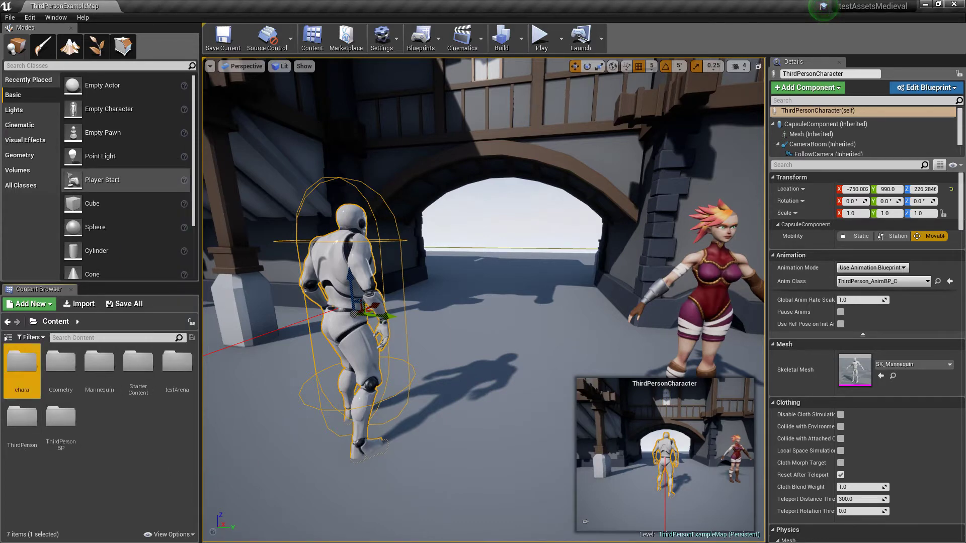
pyautogui.press('Return')
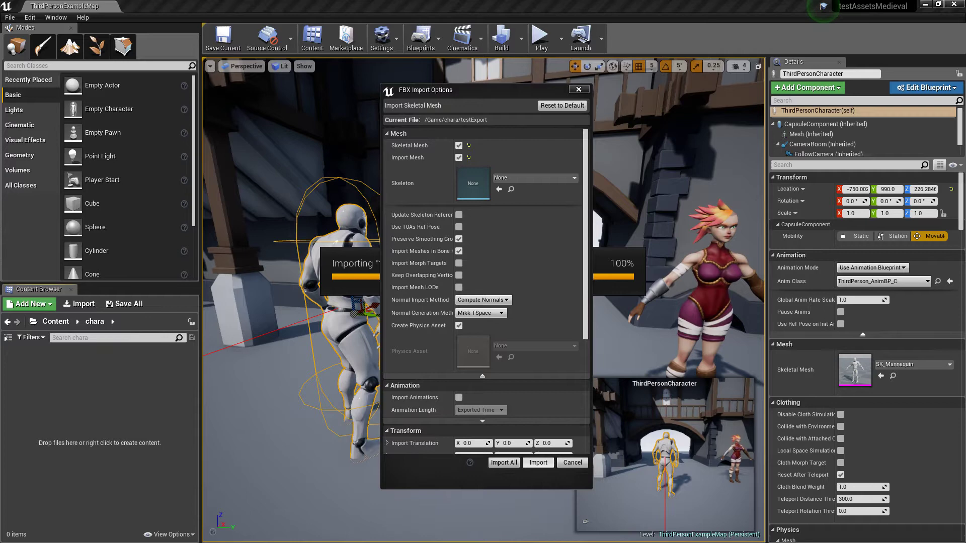
# - Import testExport.fbx as a skeletal mesh and dismiss the Message Log
pyautogui.press('Return')
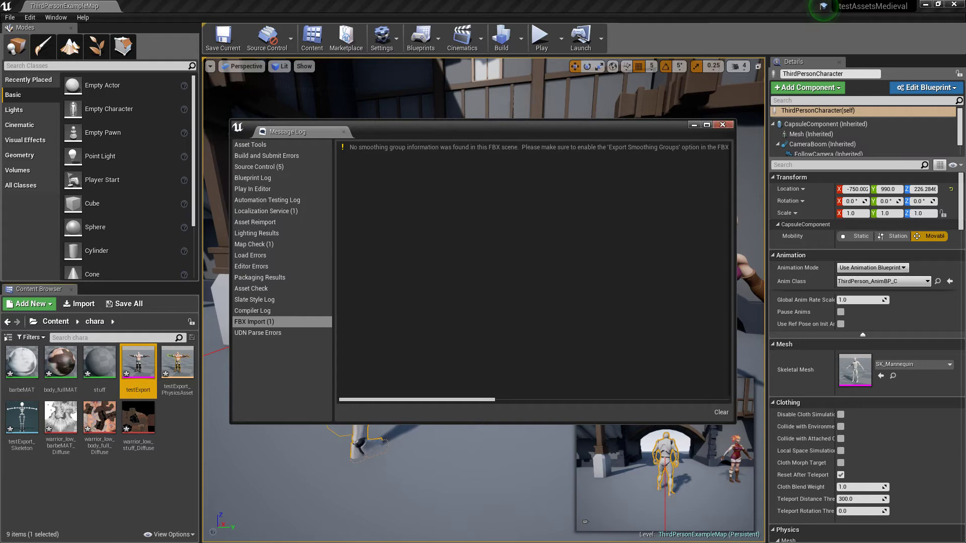
pyautogui.click(722, 124)
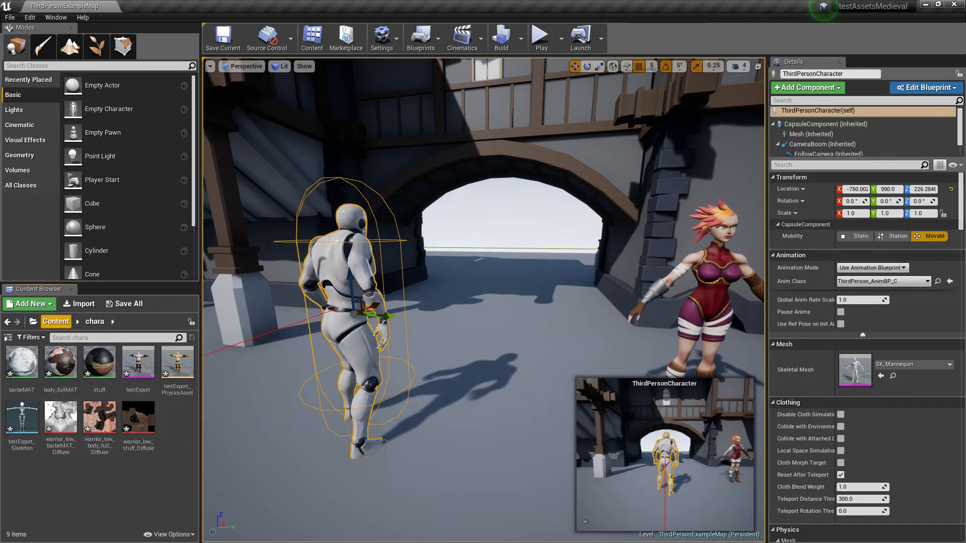
# - Open UE4_Mannequin_Skeleton from Content/Mannequin/Character/Mesh
pyautogui.click(56, 322)
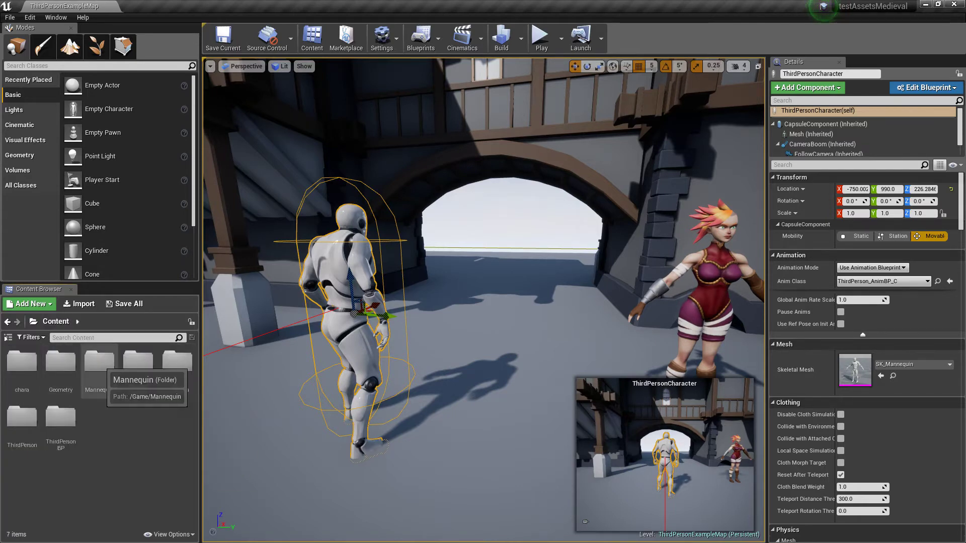
pyautogui.doubleClick(99, 362)
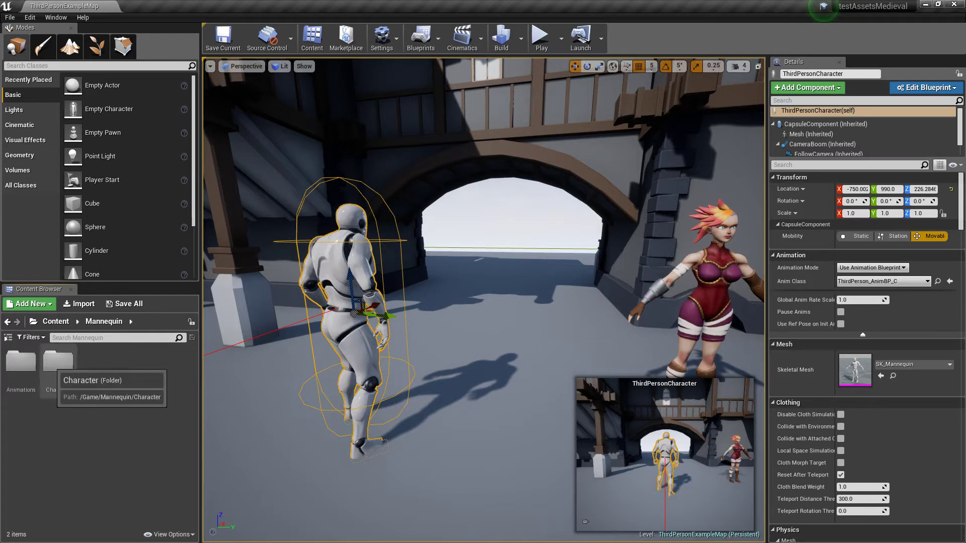
pyautogui.doubleClick(58, 362)
pyautogui.doubleClick(58, 362)
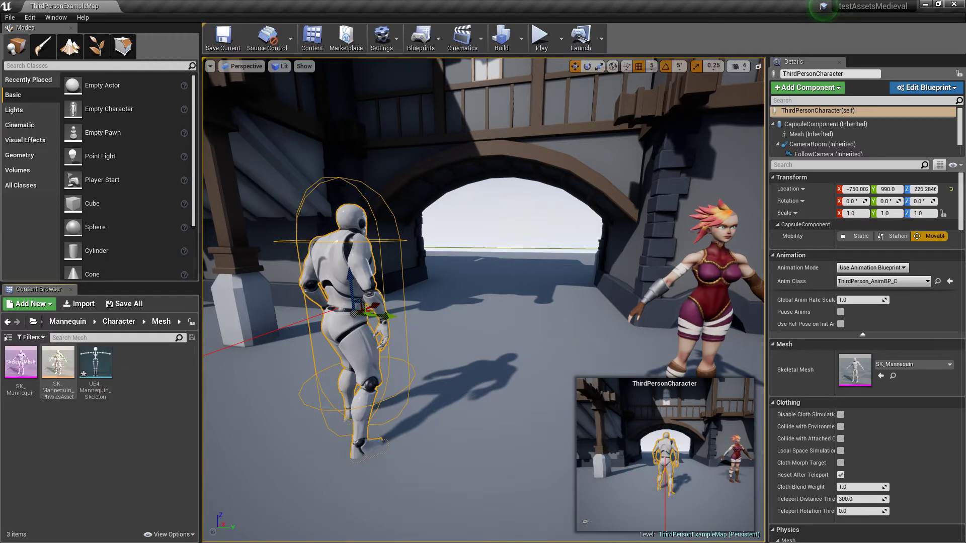
pyautogui.click(96, 367)
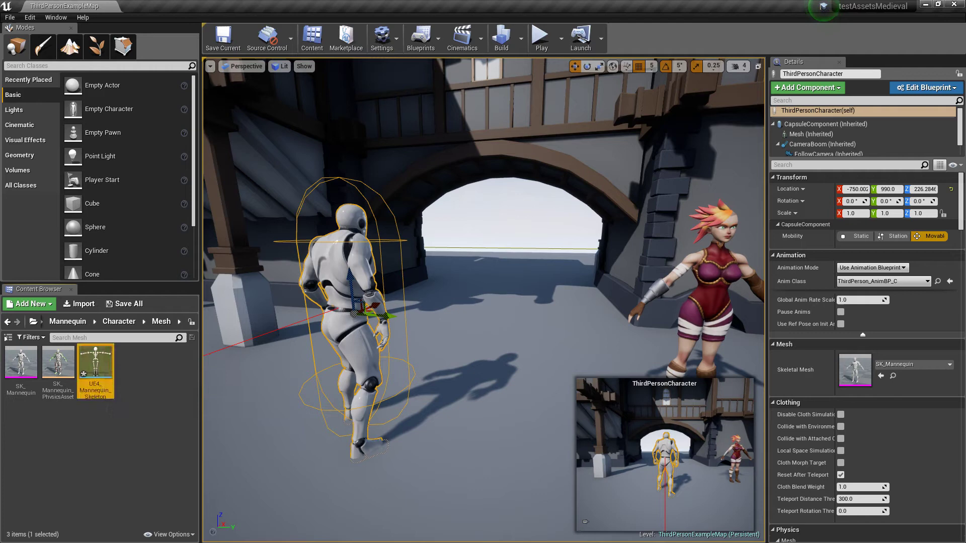
pyautogui.doubleClick(95, 370)
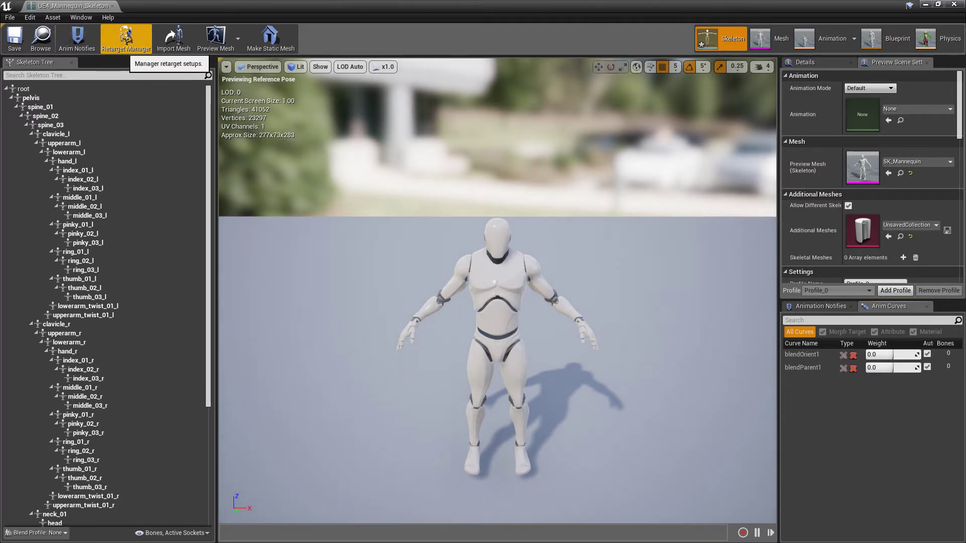
# - In Retarget Manager, clear the assigned rig and remove the SK_Mannequin retarget source
pyautogui.click(126, 38)
pyautogui.click(177, 169)
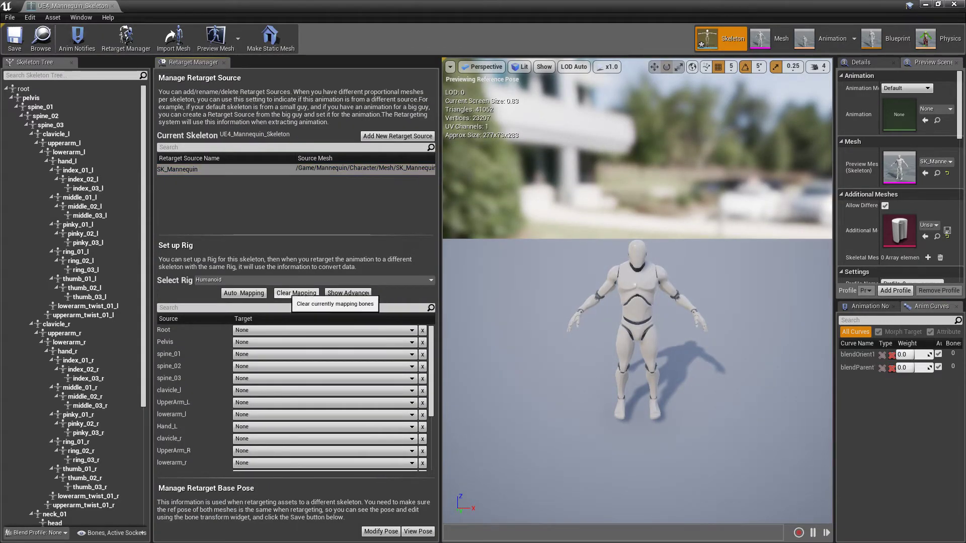
pyautogui.click(296, 279)
pyautogui.click(211, 309)
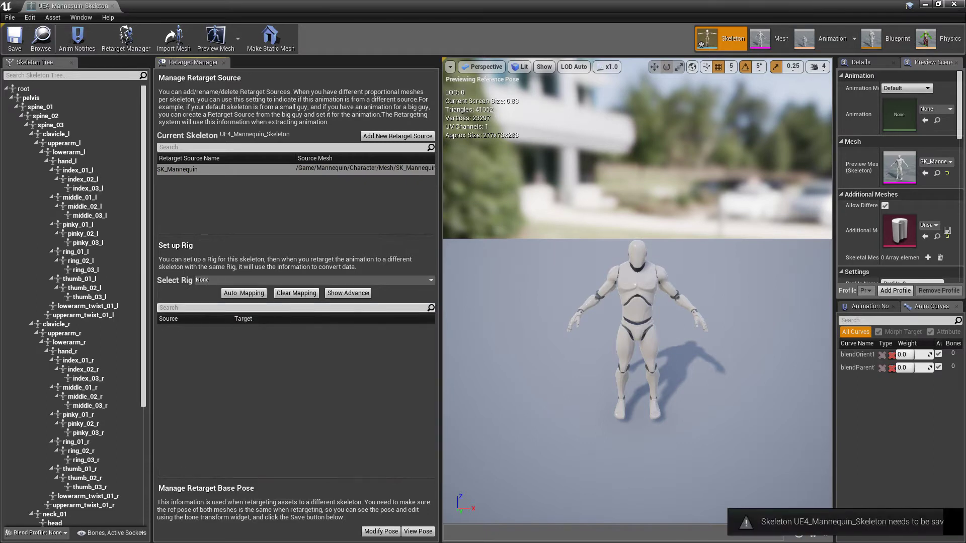
pyautogui.rightClick(195, 170)
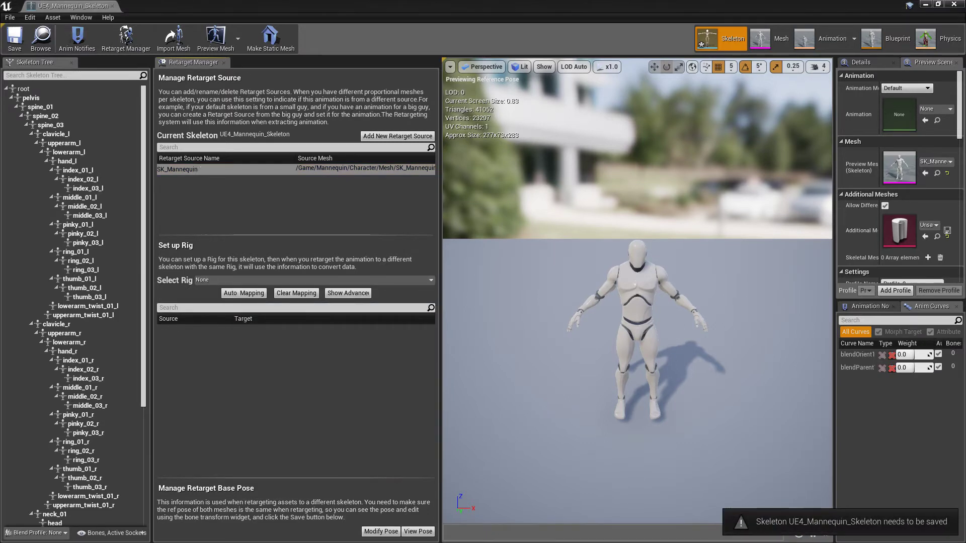
pyautogui.click(222, 222)
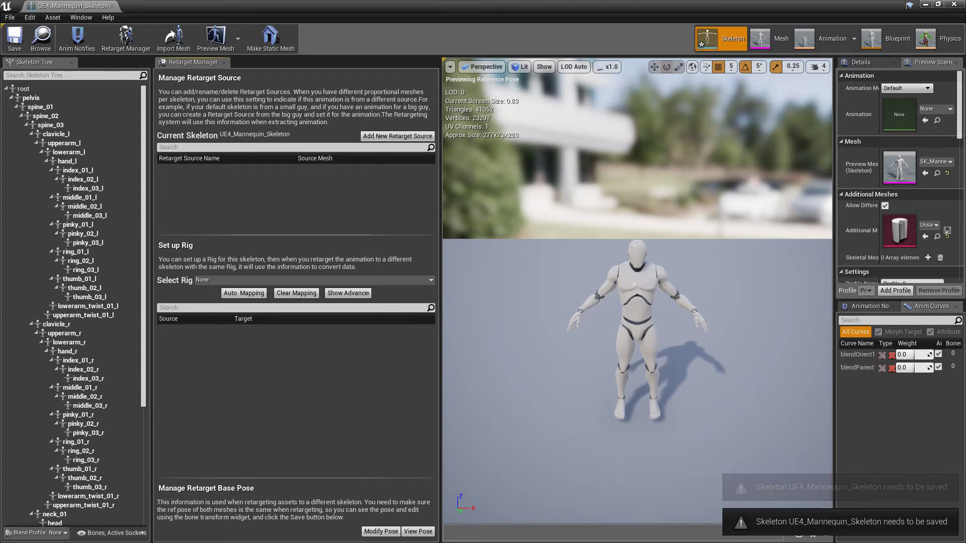
# - Re-add SK_Mannequin as retarget source, assign the Humanoid rig, and save the skeleton
pyautogui.click(398, 136)
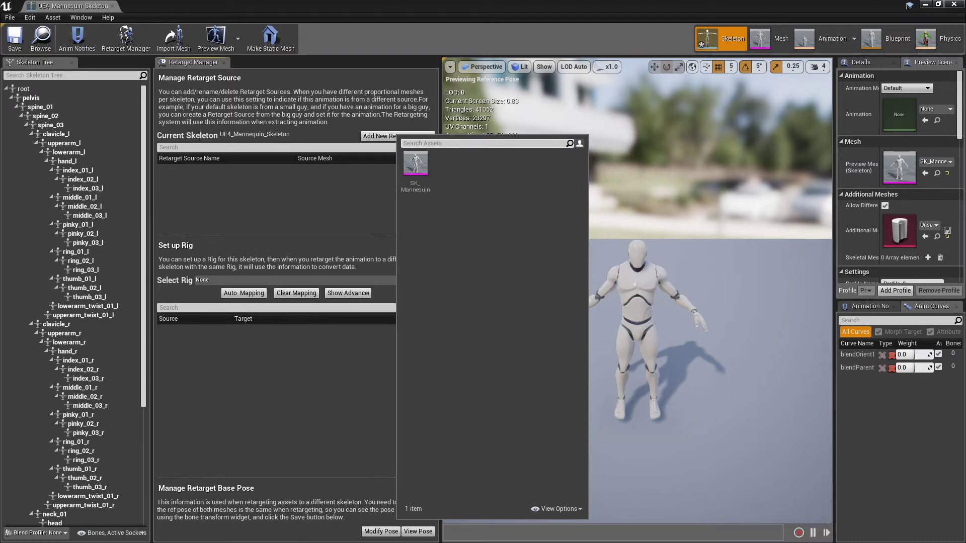
pyautogui.click(415, 163)
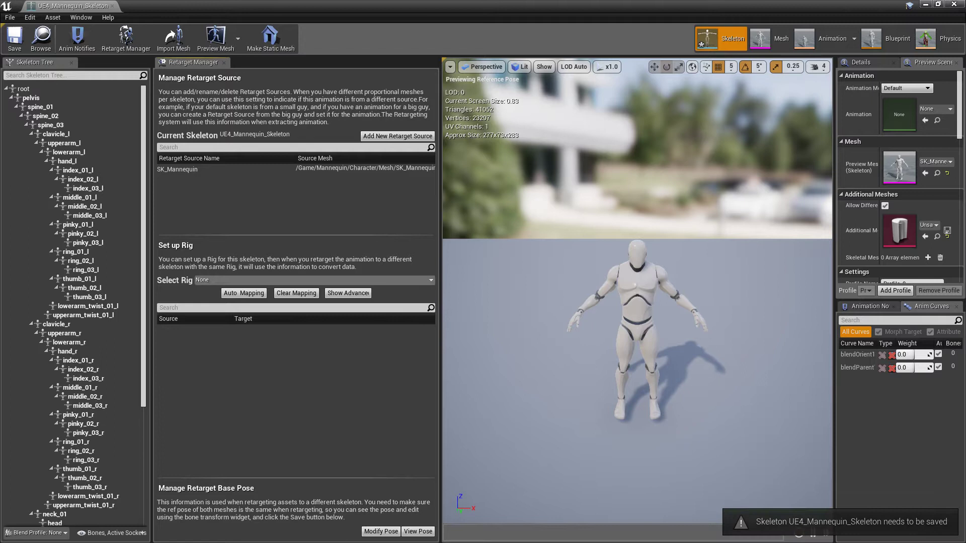
pyautogui.click(312, 280)
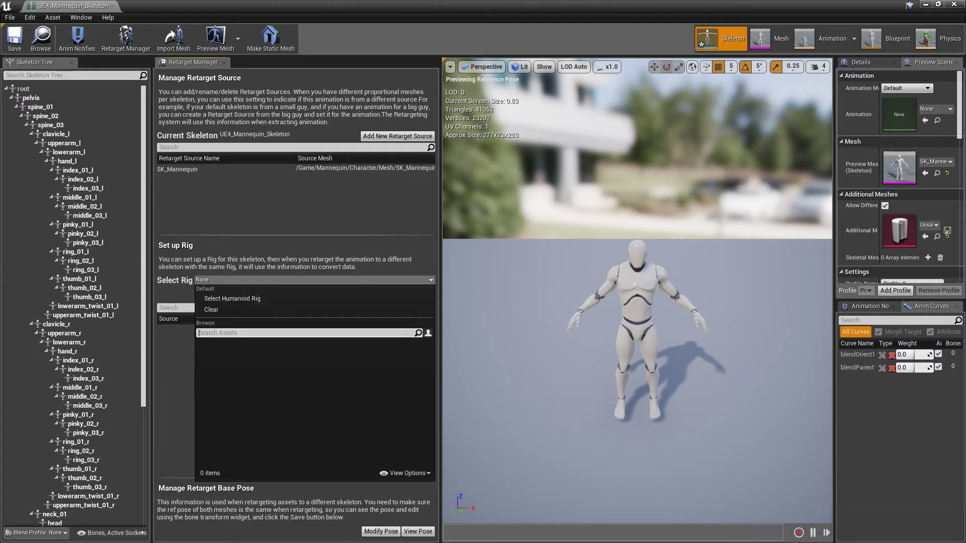
pyautogui.click(222, 313)
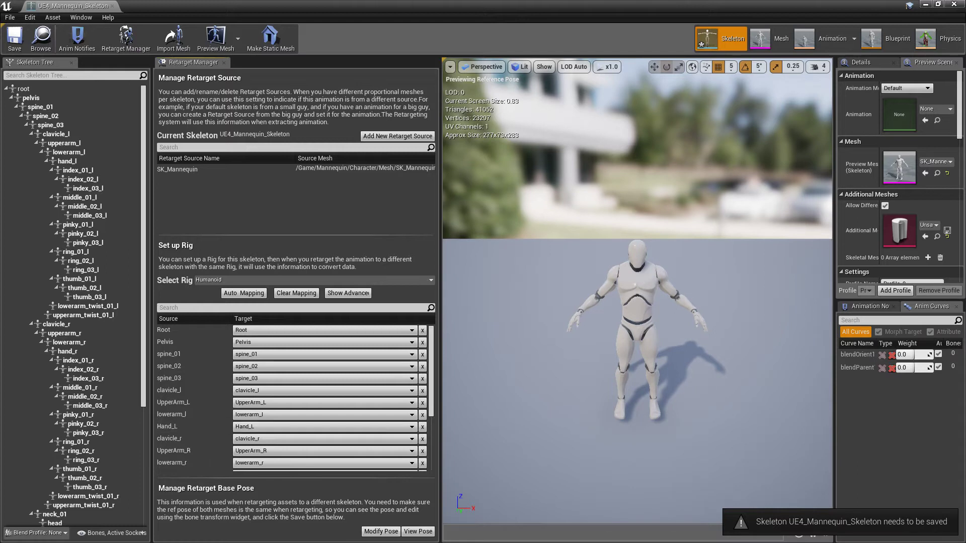
pyautogui.click(15, 39)
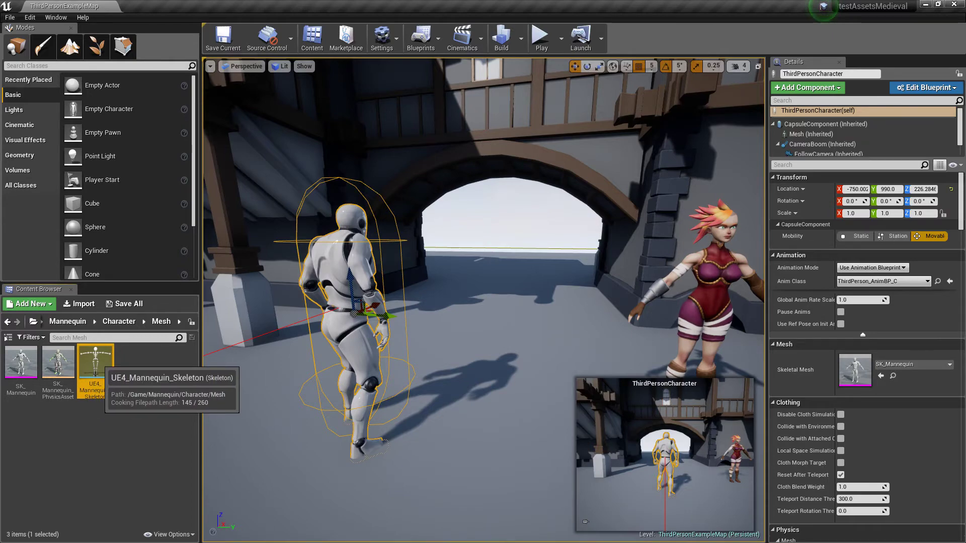
# - Reopen UE4_Mannequin_Skeleton, then go to Content > chara and open testExport_Skeleton
pyautogui.doubleClick(96, 361)
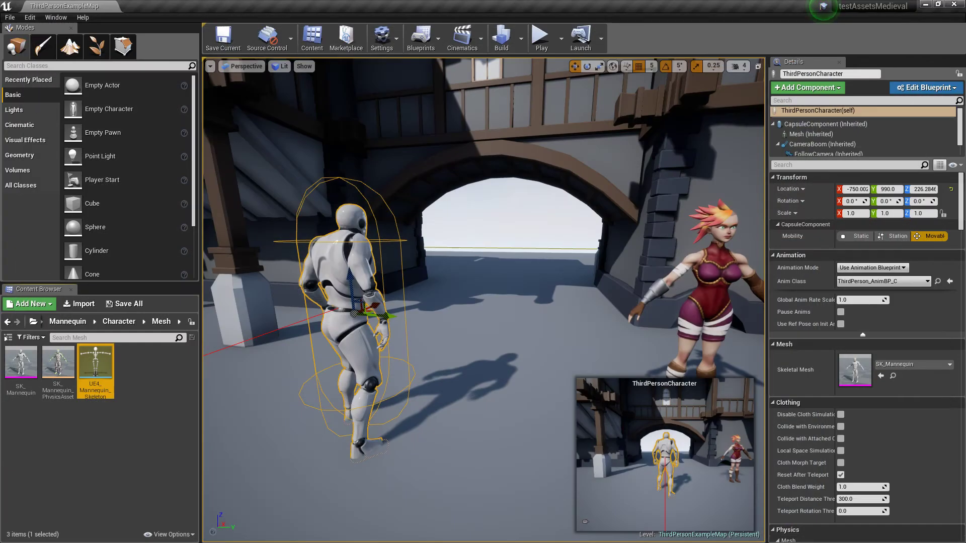
pyautogui.click(68, 321)
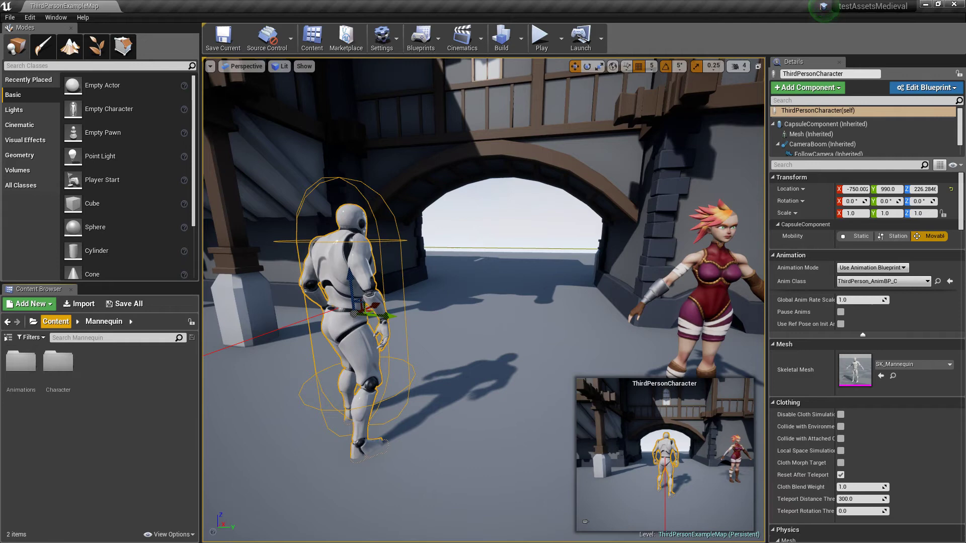
pyautogui.click(56, 321)
pyautogui.doubleClick(22, 362)
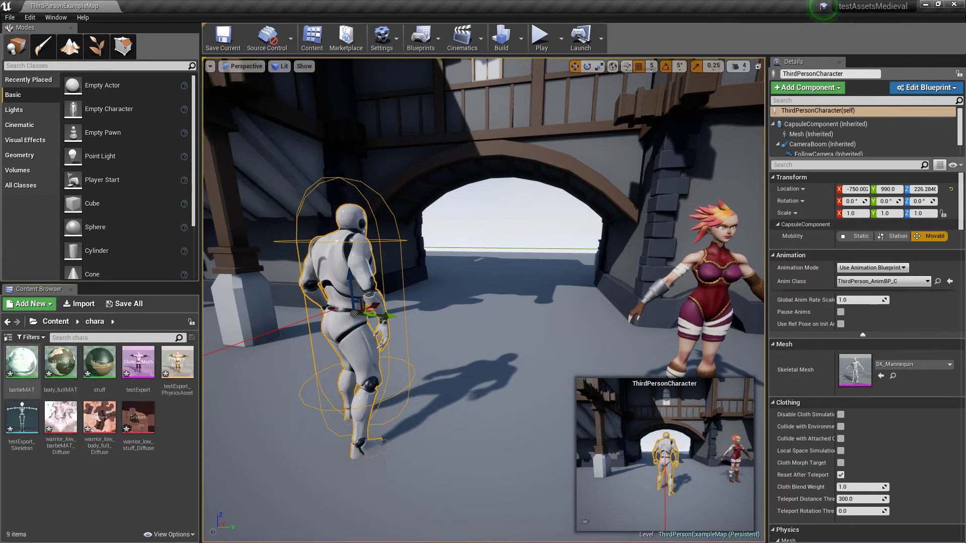
pyautogui.doubleClick(21, 417)
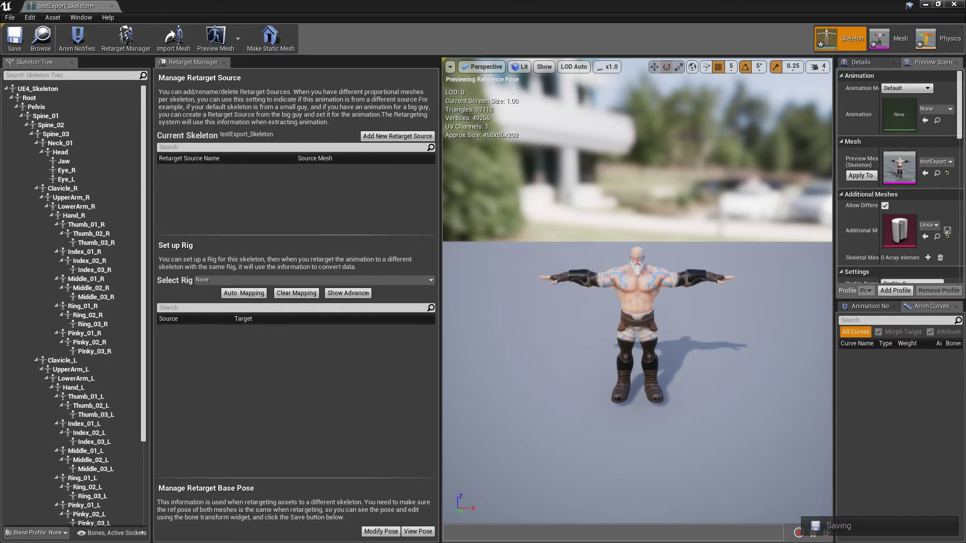
# - Check the bone tree and assign the Humanoid rig to testExport_Skeleton
pyautogui.click(55, 133)
pyautogui.scroll(10, 637, 297)
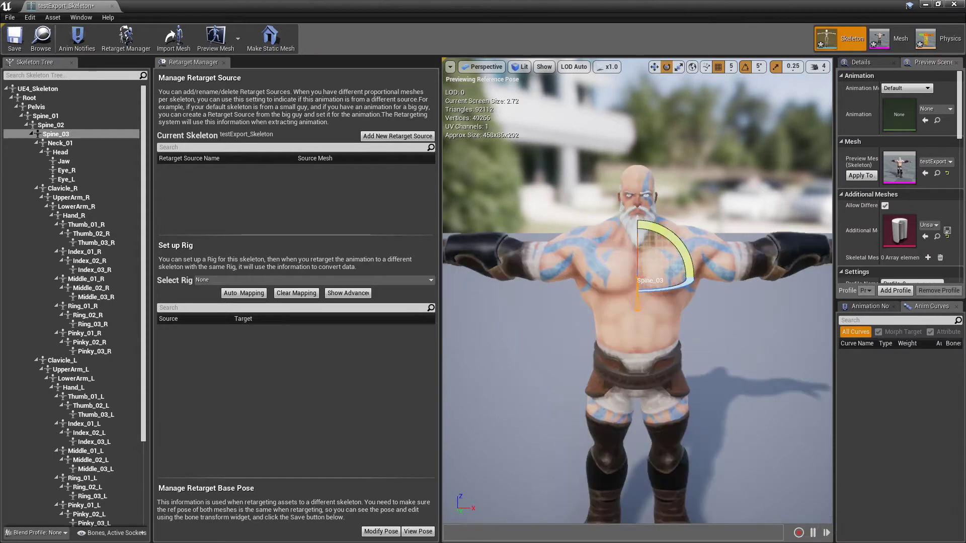
pyautogui.scroll(-8, 637, 296)
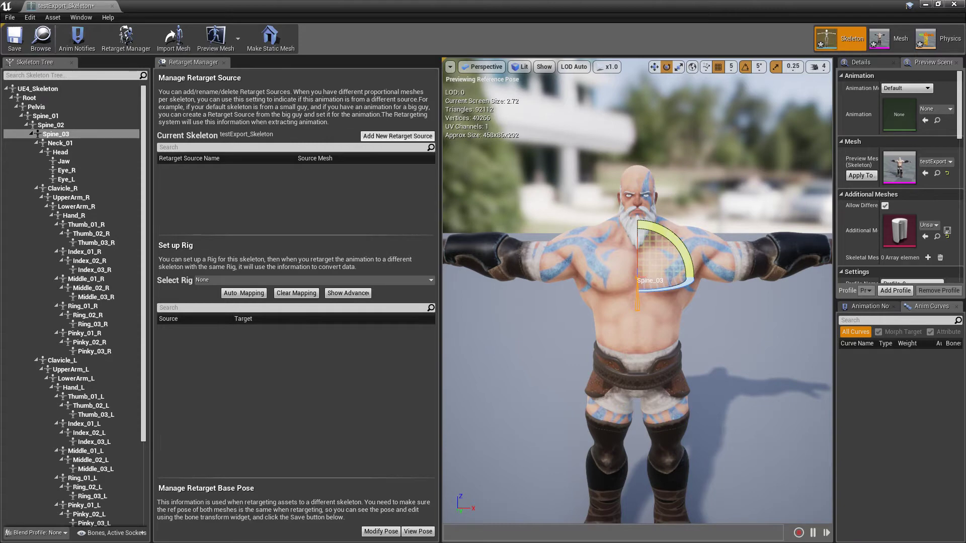
pyautogui.click(314, 279)
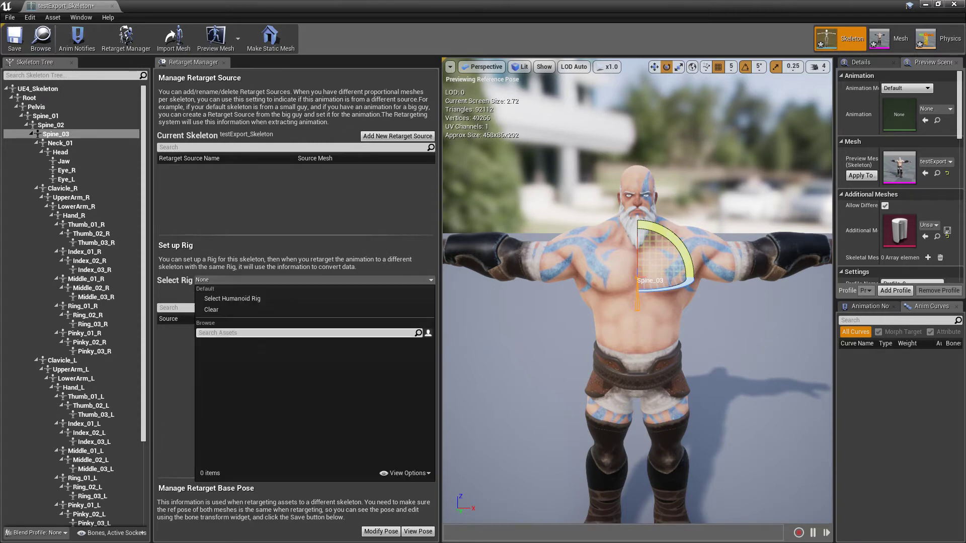
pyautogui.click(232, 298)
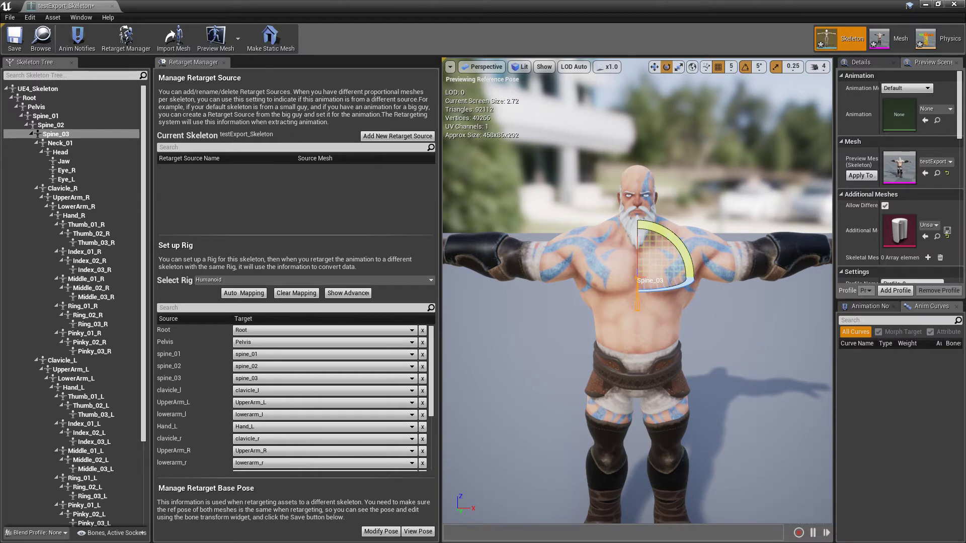
# - Auto-map the bones and review the mapping, e.g. Root to UE4_Skeleton, spine_01 to Spine_01
pyautogui.click(245, 294)
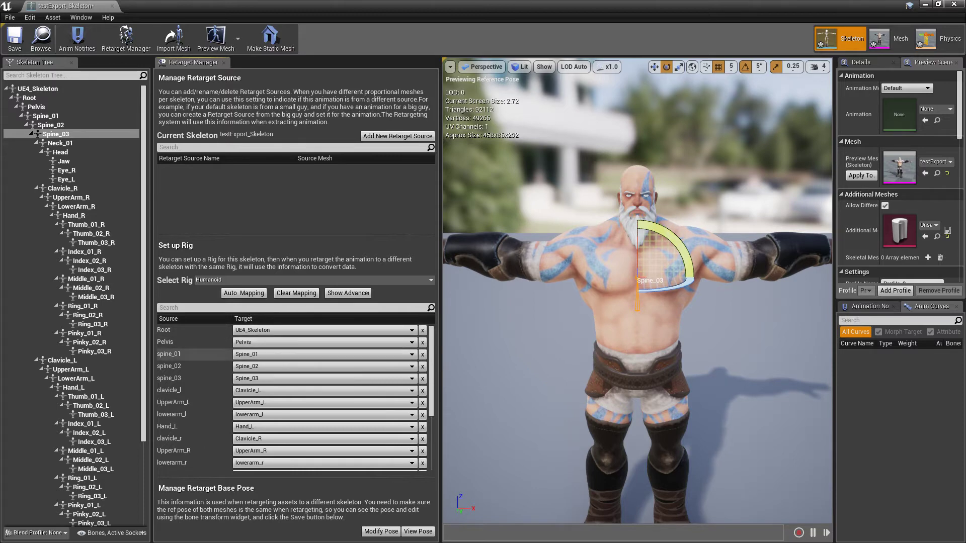
pyautogui.scroll(-3, 274, 357)
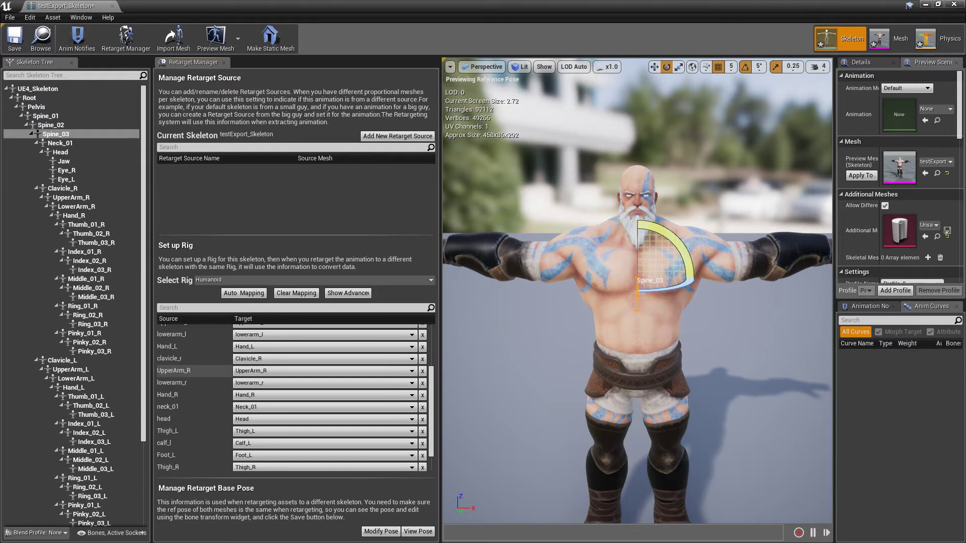
pyautogui.scroll(-1, 192, 376)
pyautogui.scroll(4, 192, 381)
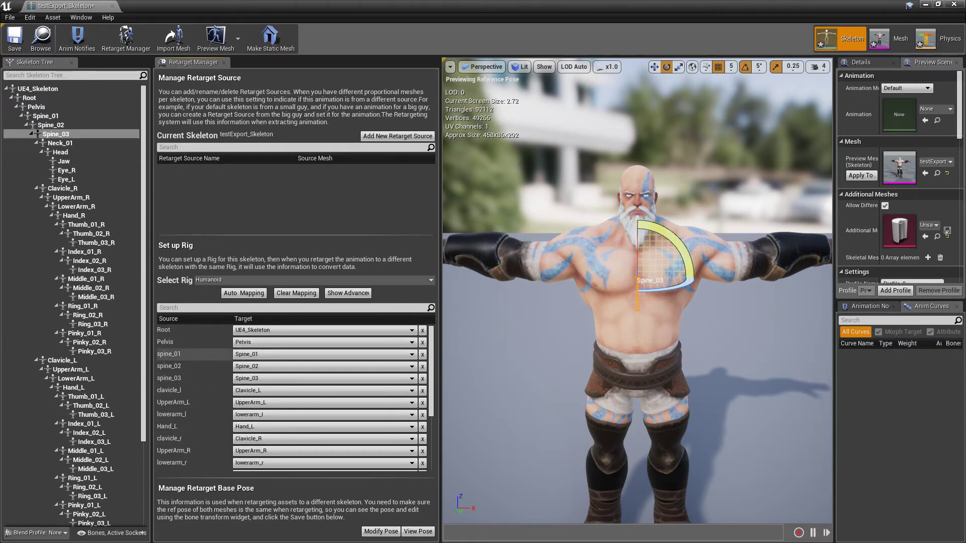
pyautogui.scroll(-1, 191, 354)
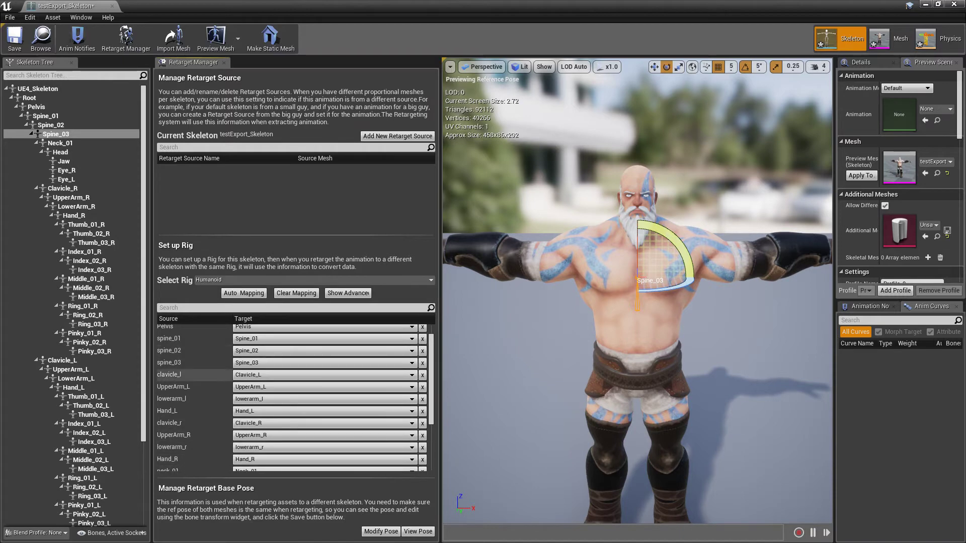
pyautogui.scroll(1, 191, 373)
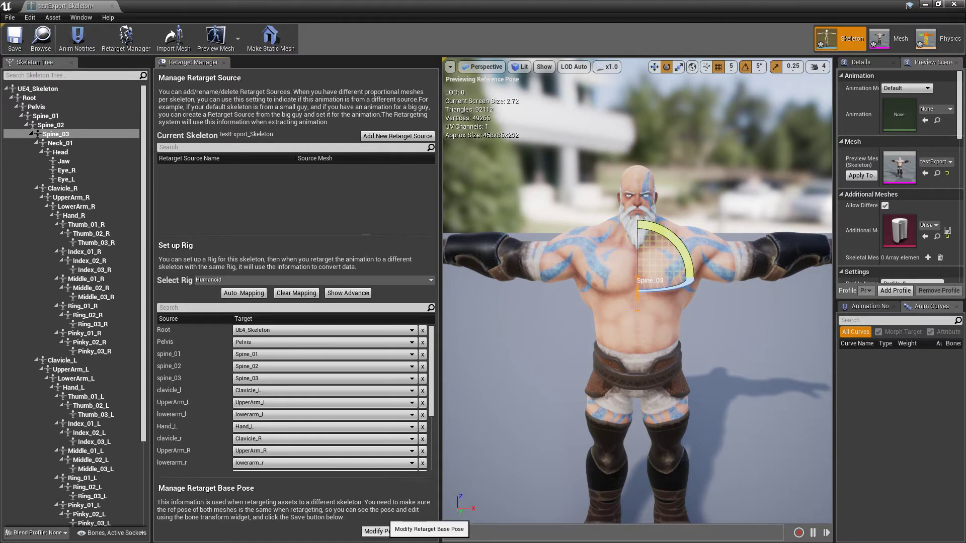
# - Create a new retarget pose asset from Modify Pose, saving it into /Game/chara
pyautogui.click(380, 531)
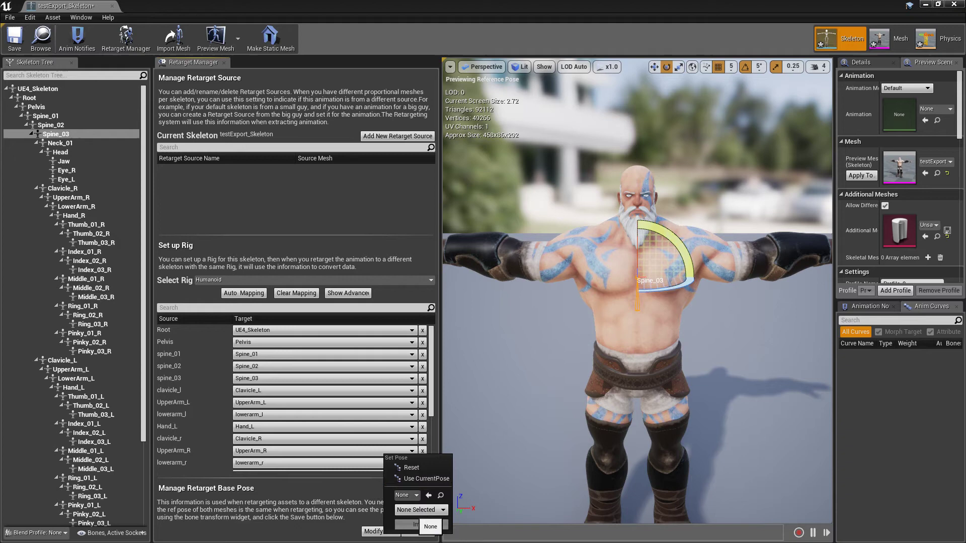
pyautogui.click(407, 495)
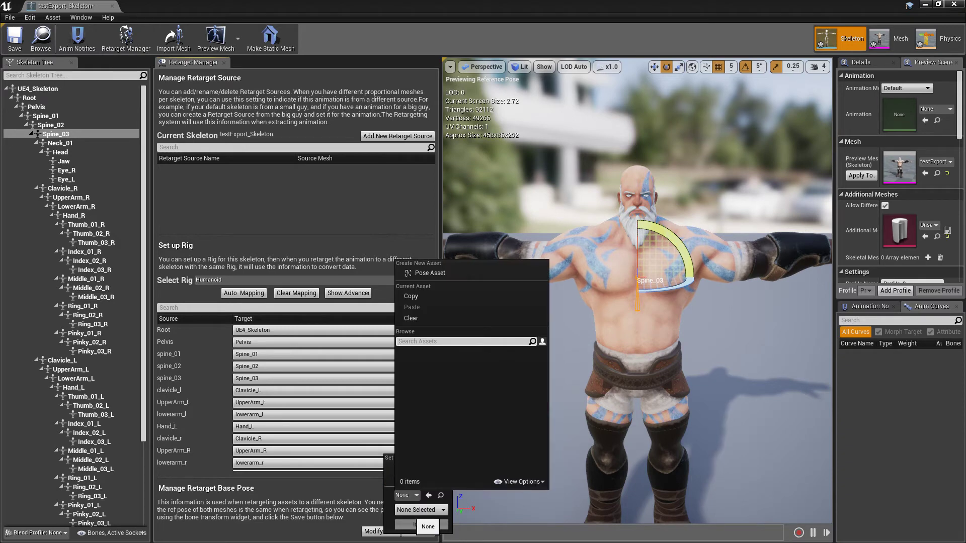
pyautogui.press('Return')
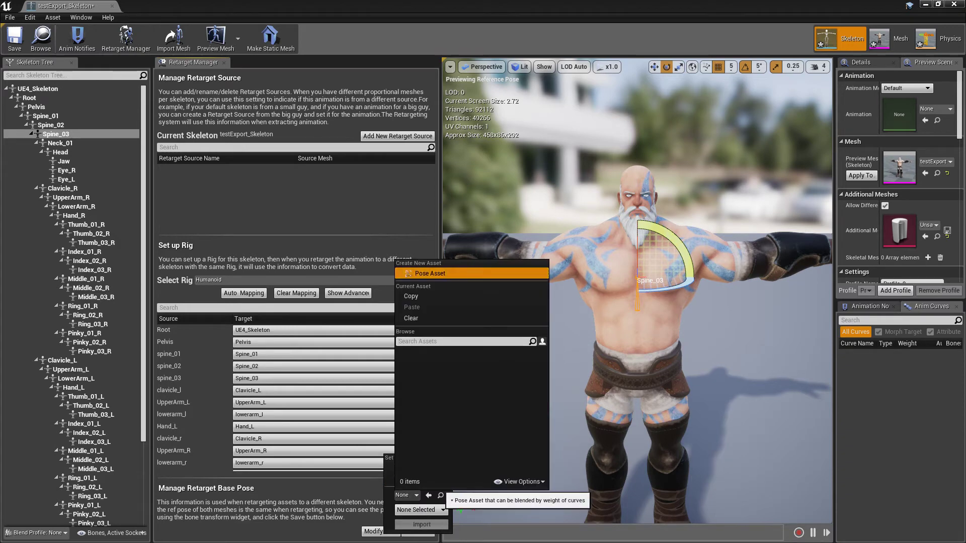
pyautogui.click(222, 144)
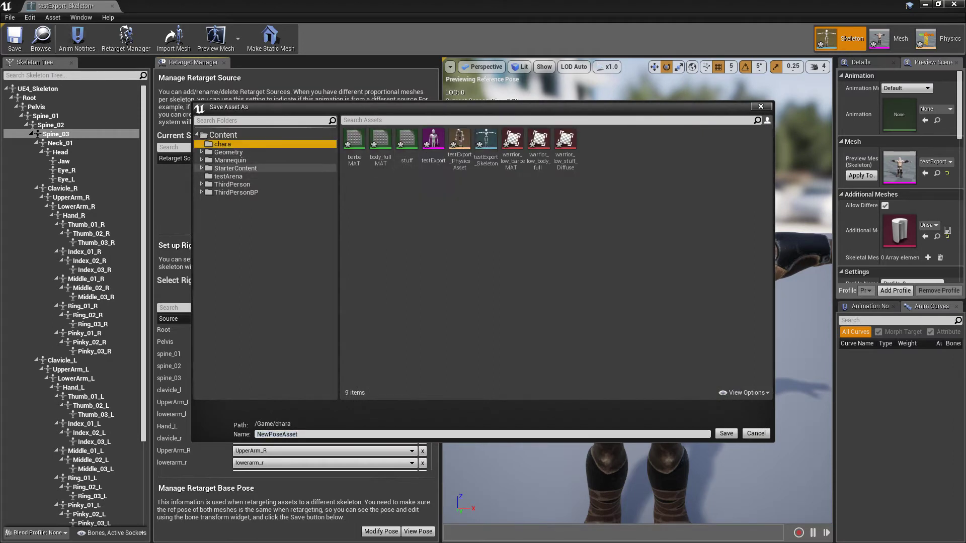
# - Name the pose asset Apose, base it on testExport_Skeleton, and save the skeleton
pyautogui.moveTo(256, 434); pyautogui.dragTo(282, 434)
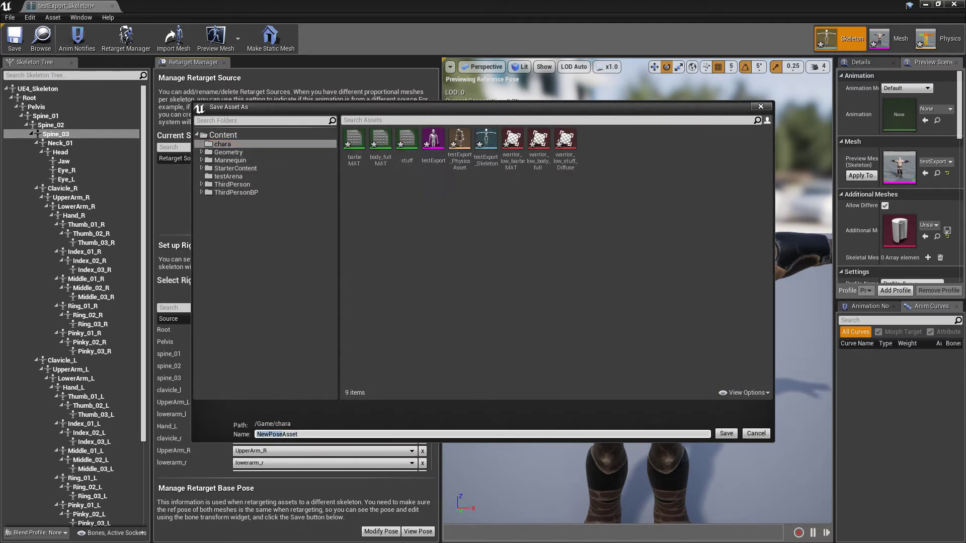
pyautogui.press('BackSpace')
pyautogui.press('BackSpace')
pyautogui.press('BackSpace')
pyautogui.press('BackSpace')
pyautogui.press('BackSpace')
pyautogui.write('Apose')
pyautogui.press('Return')
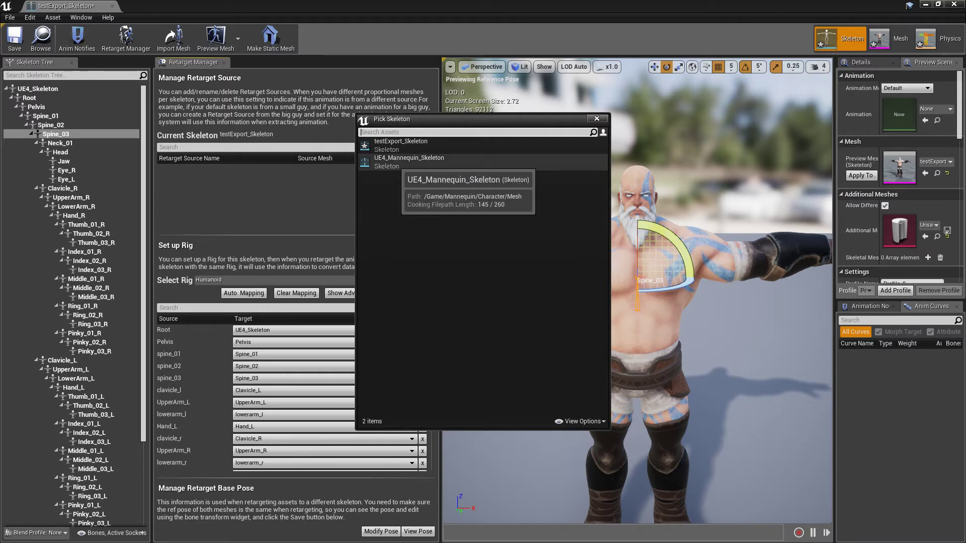
pyautogui.click(401, 145)
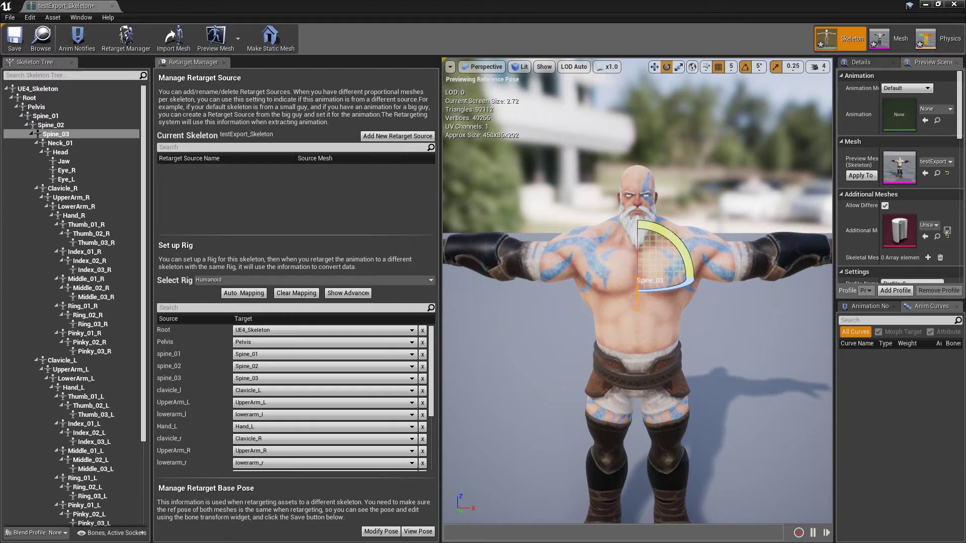
pyautogui.click(14, 38)
# - Set Apose's preview pose asset to Apose, save it, then select testExport_Skeleton
pyautogui.click(953, 4)
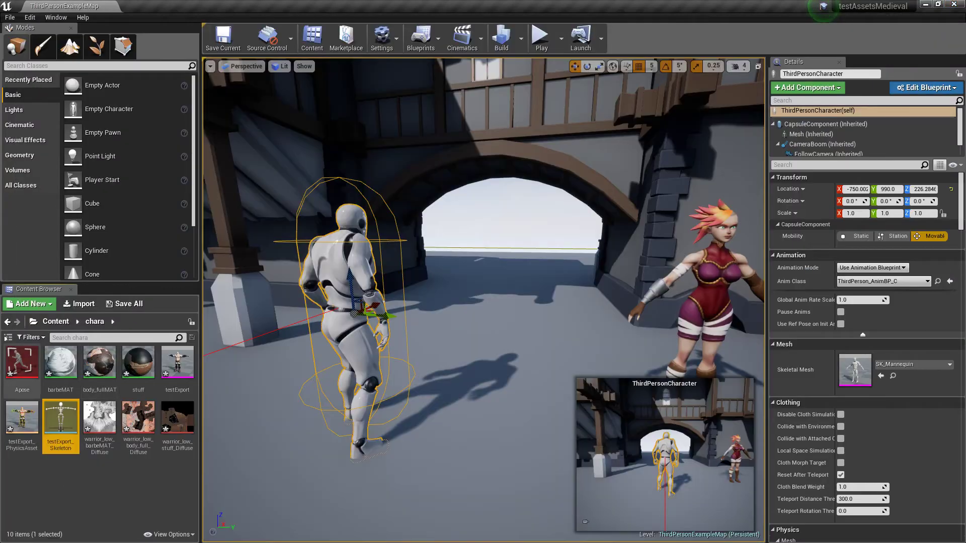
pyautogui.click(22, 361)
pyautogui.doubleClick(22, 362)
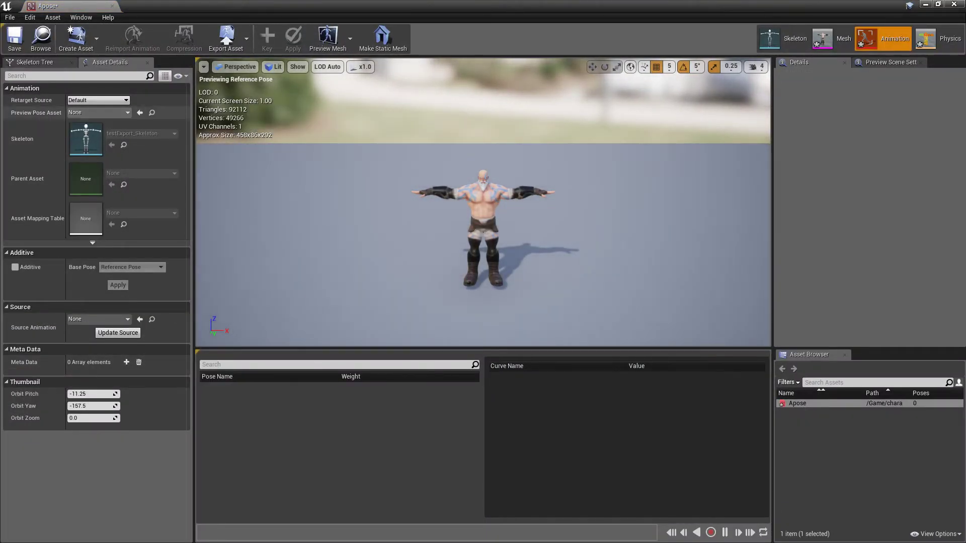
pyautogui.click(116, 113)
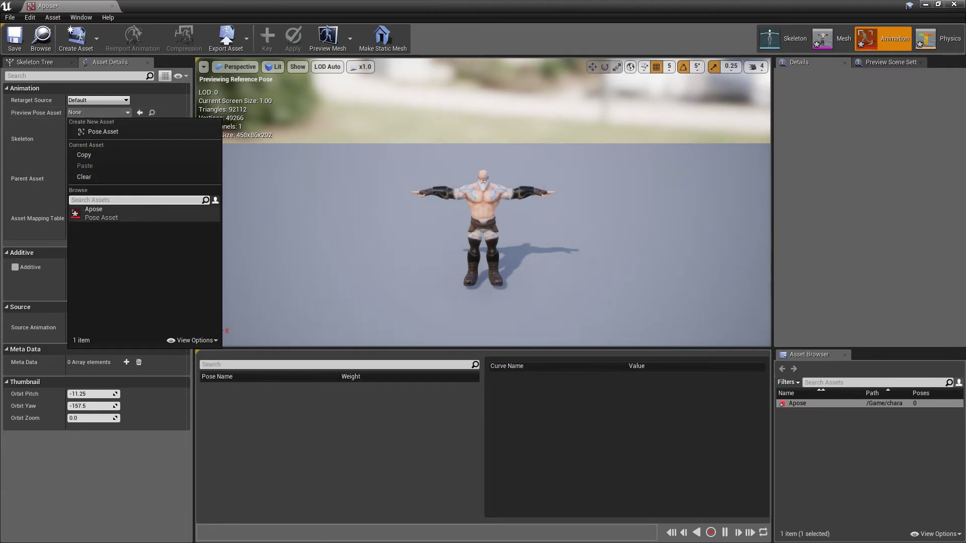
pyautogui.click(88, 214)
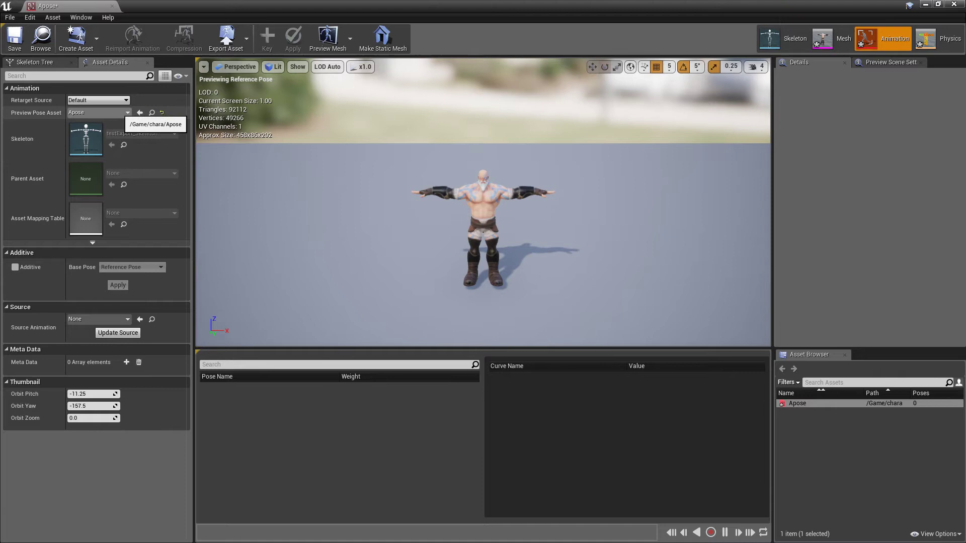
pyautogui.click(15, 38)
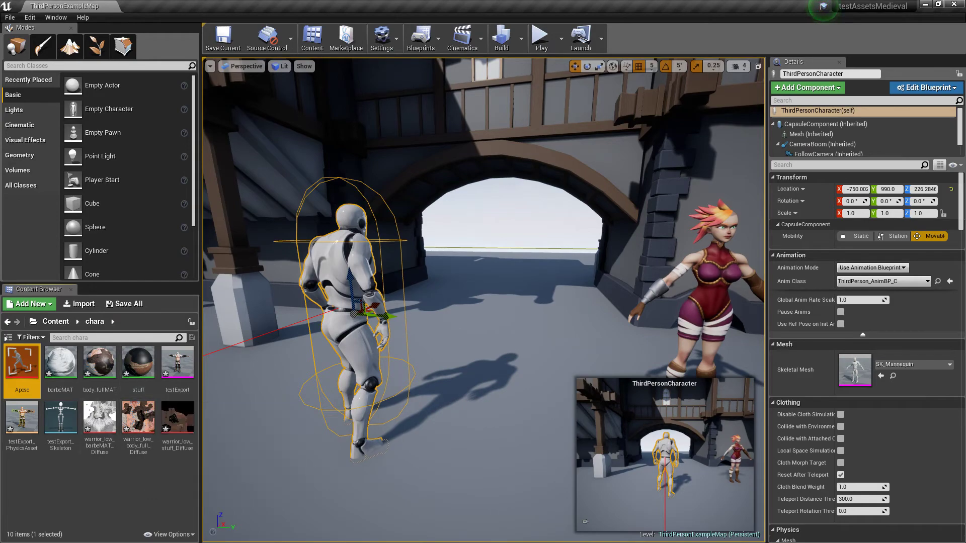
pyautogui.click(60, 418)
# - Reopen testExport_Skeleton and apply the Apose pose asset as its retarget base pose
pyautogui.doubleClick(60, 417)
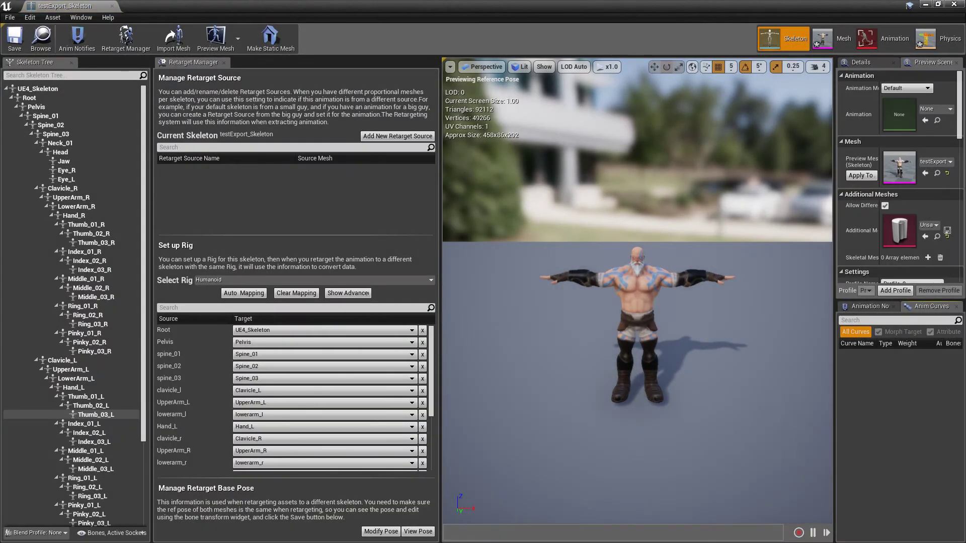
pyautogui.scroll(3, 649, 352)
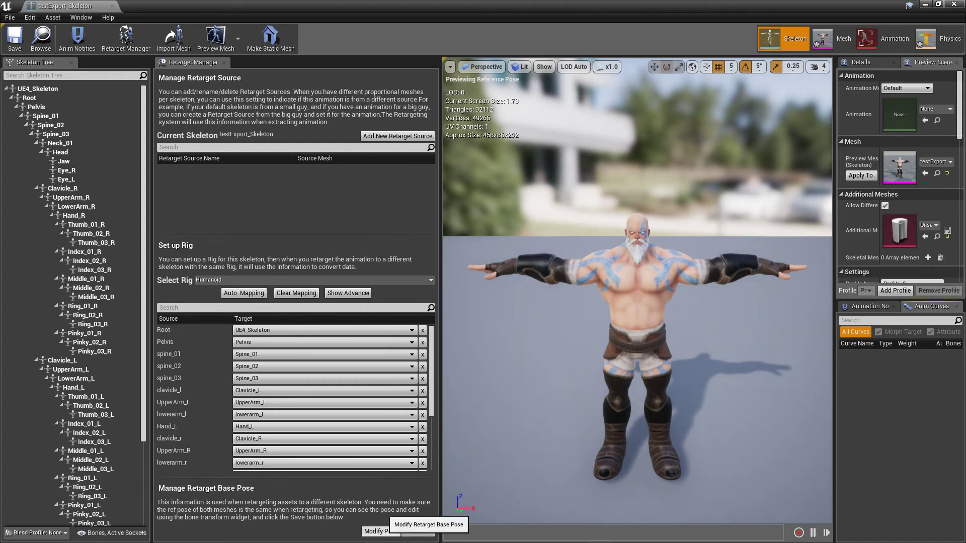
pyautogui.click(381, 532)
pyautogui.click(407, 491)
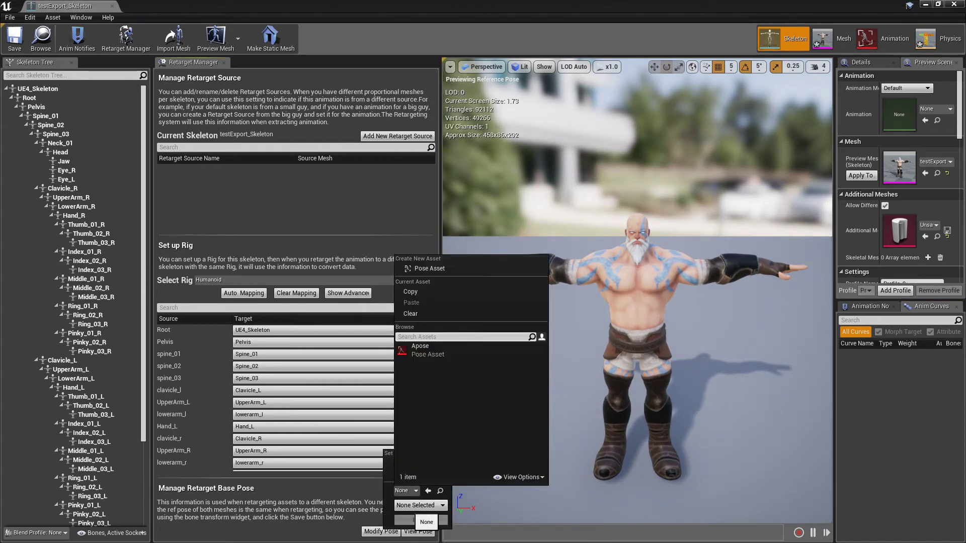
pyautogui.click(420, 350)
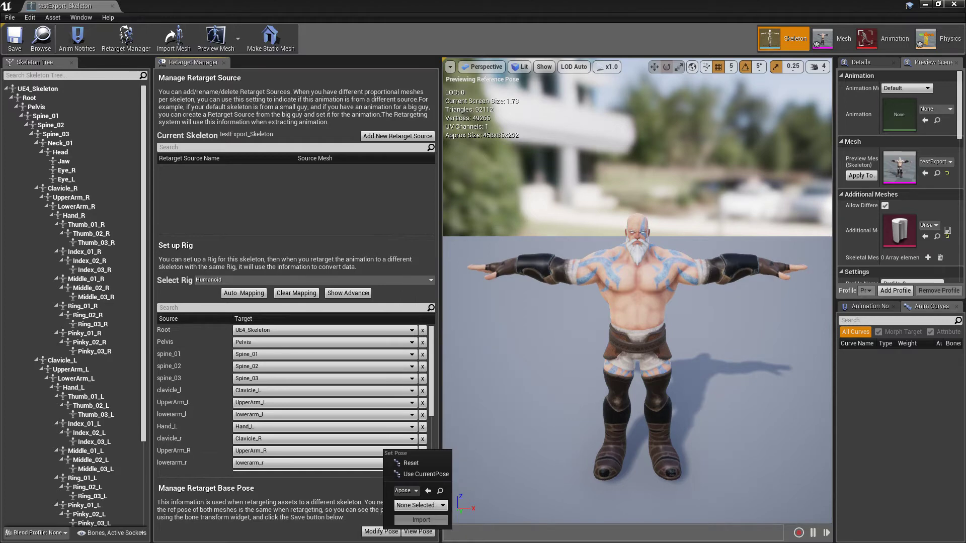
pyautogui.press('Escape')
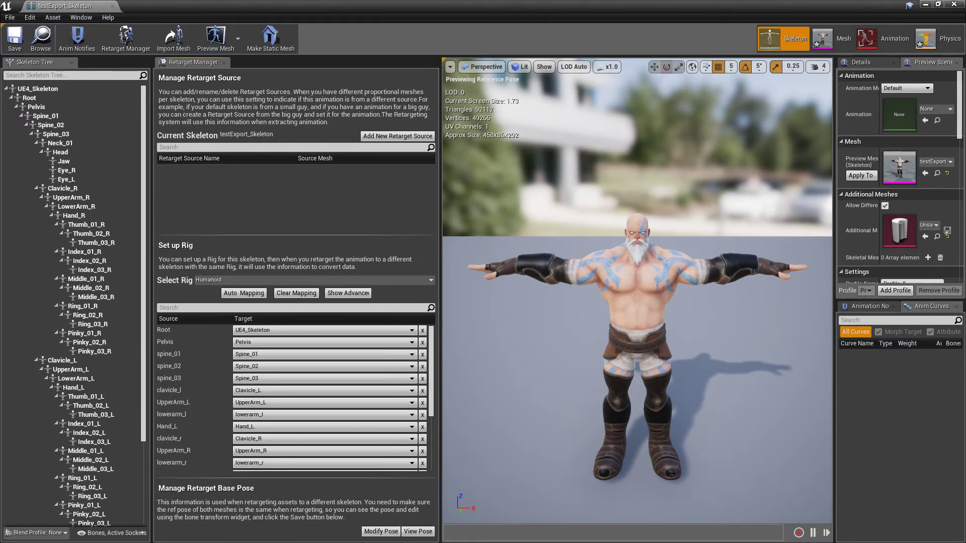
# - Focus the view on Spine_03, test-rotate the right clavicle, then undo it
pyautogui.click(56, 134)
pyautogui.press('f')
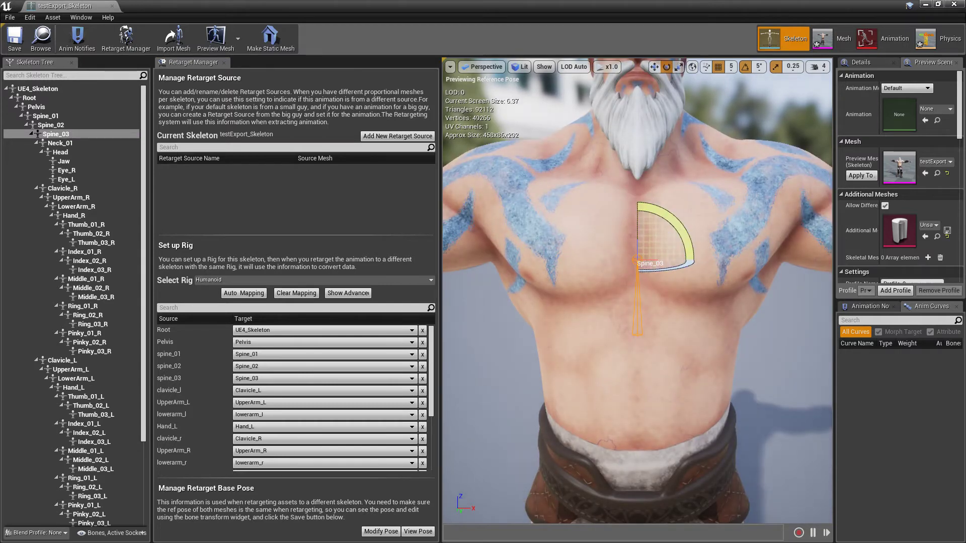
pyautogui.click(62, 188)
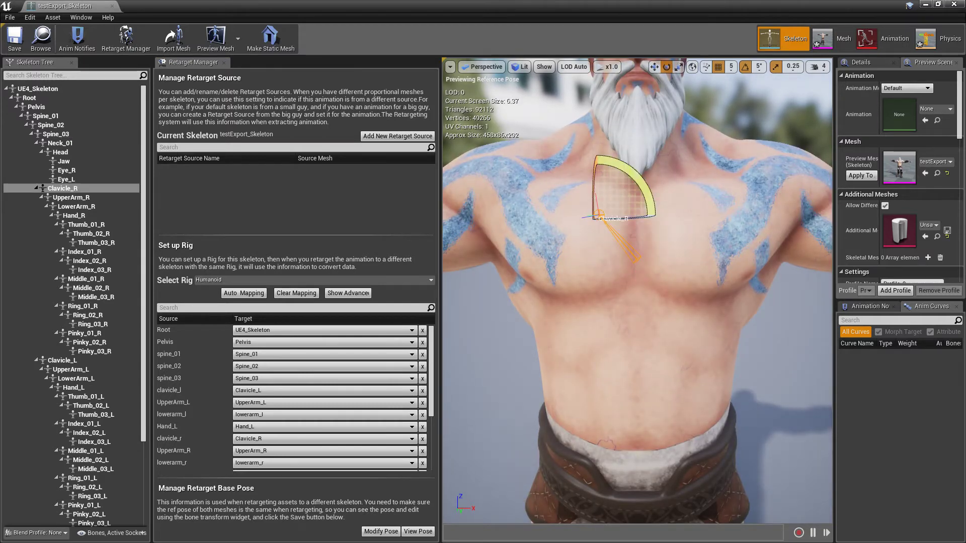
pyautogui.moveTo(652, 204); pyautogui.dragTo(657, 208)
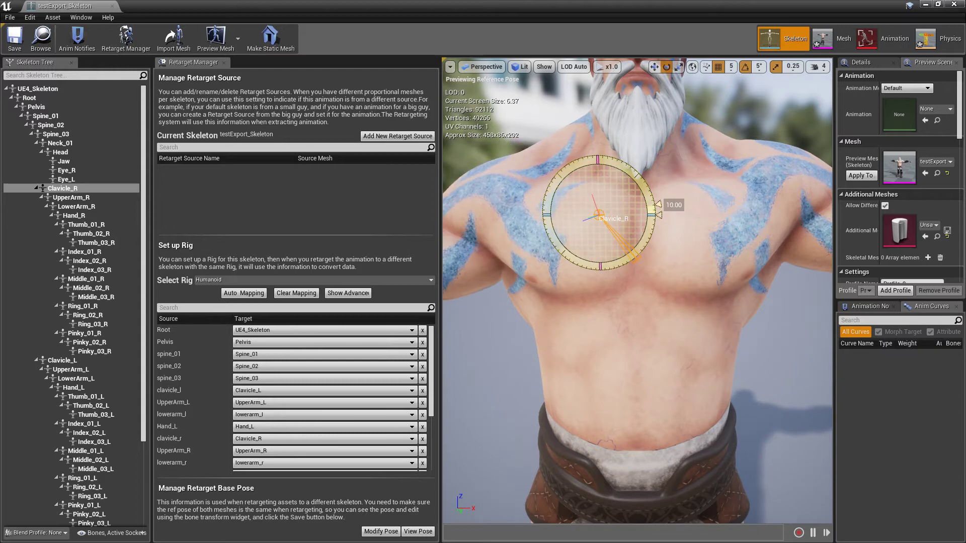
pyautogui.hotkey('ctrl', 'z')
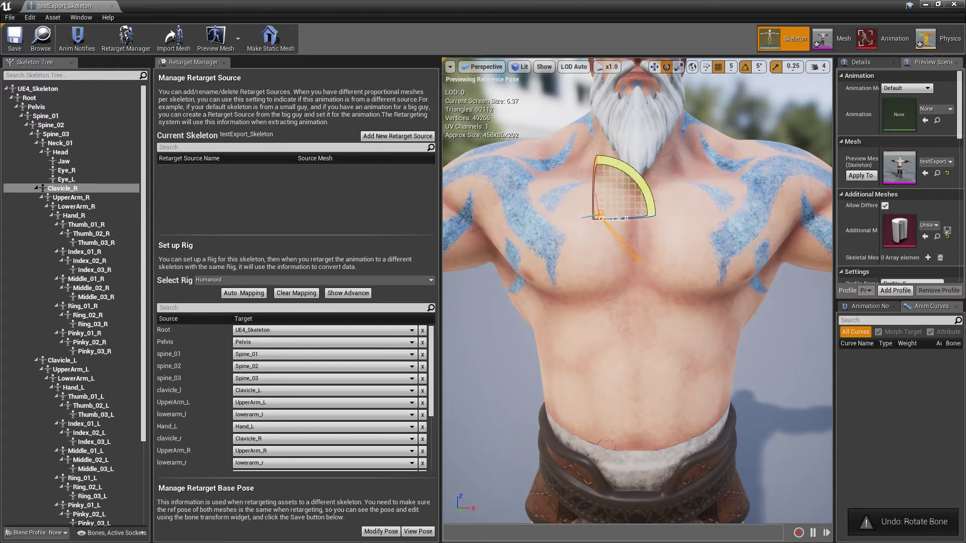
# - Set rotation snapping to 10° and rotate the left clavicle by -10°
pyautogui.click(731, 66)
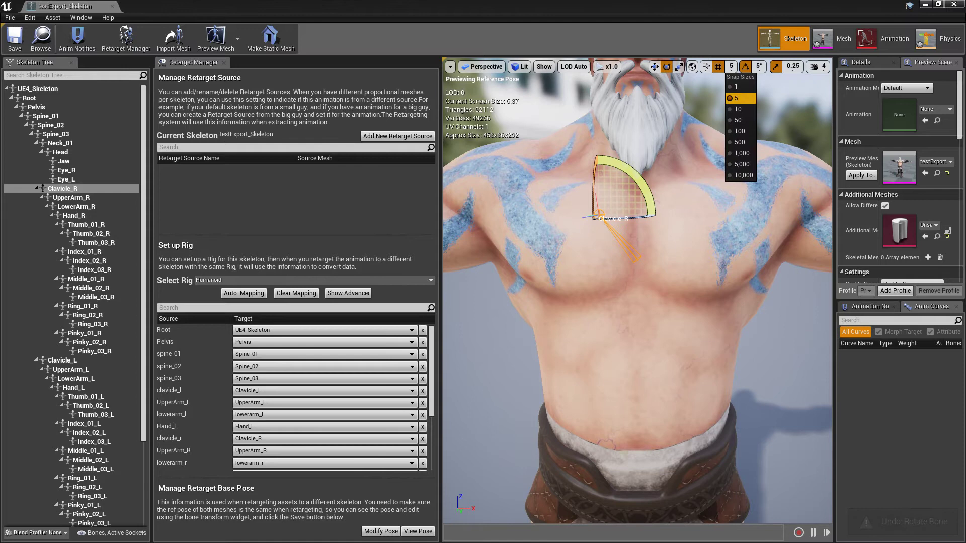
pyautogui.click(758, 66)
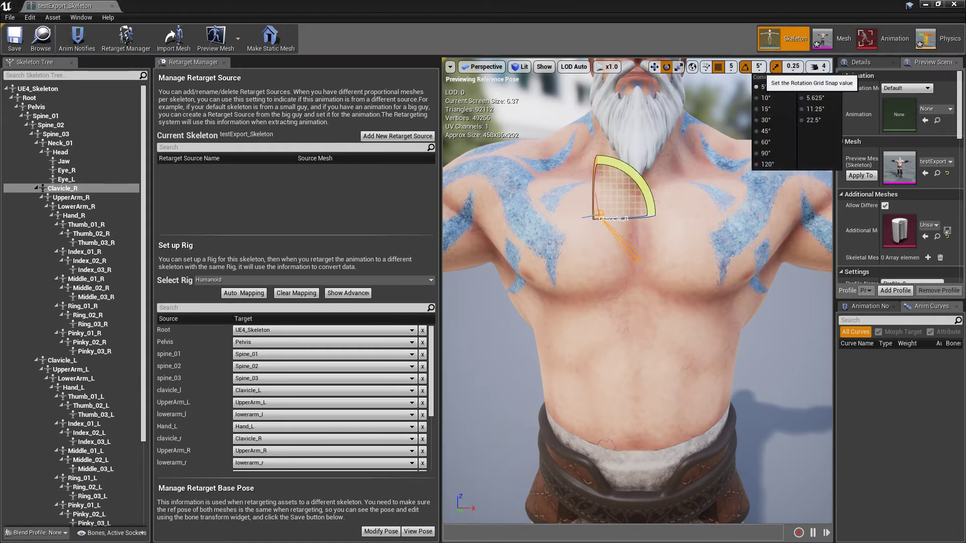
pyautogui.click(765, 98)
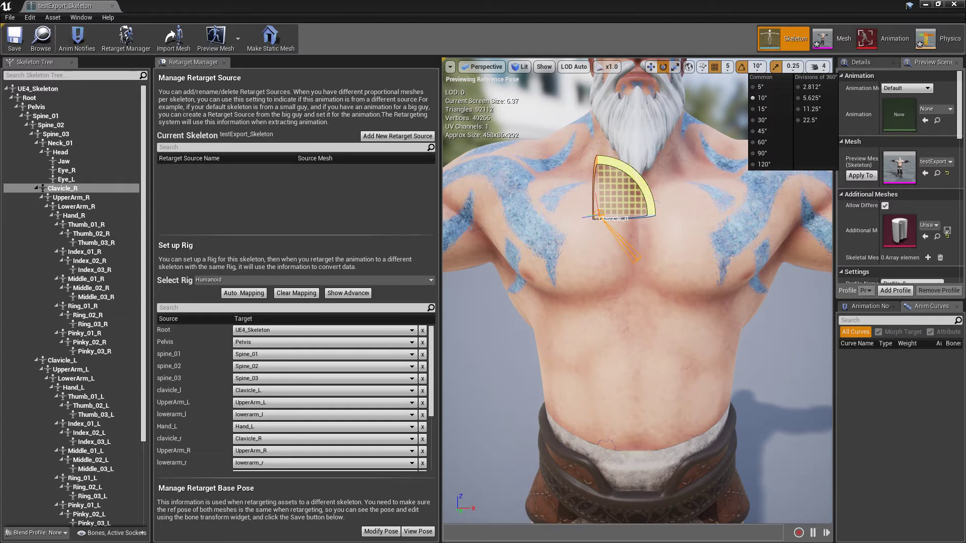
pyautogui.moveTo(651, 204); pyautogui.dragTo(651, 221)
pyautogui.click(56, 133)
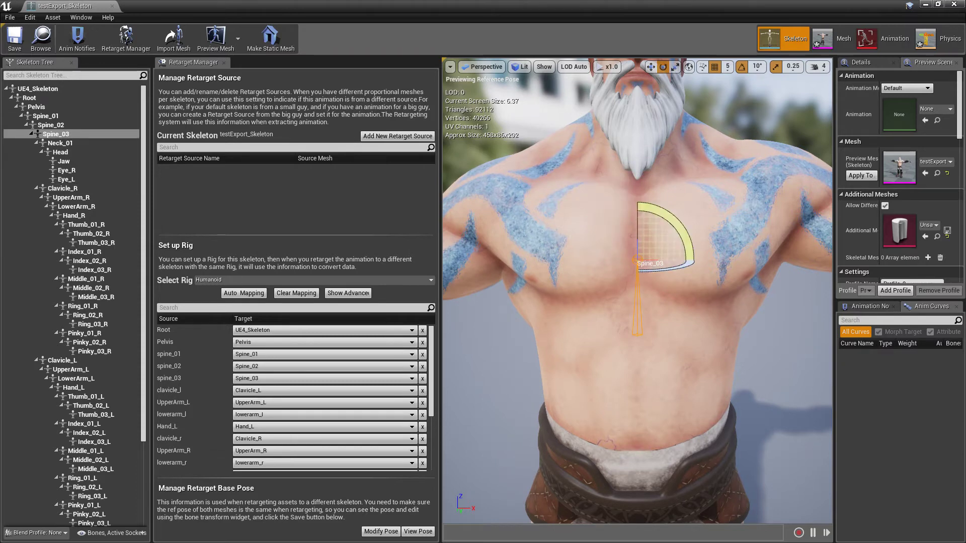
pyautogui.click(63, 360)
pyautogui.moveTo(654, 201); pyautogui.dragTo(607, 209)
# - Rotate the right upper arm by 10° and lower the left upper arm by 30°
pyautogui.scroll(-5, 656, 214)
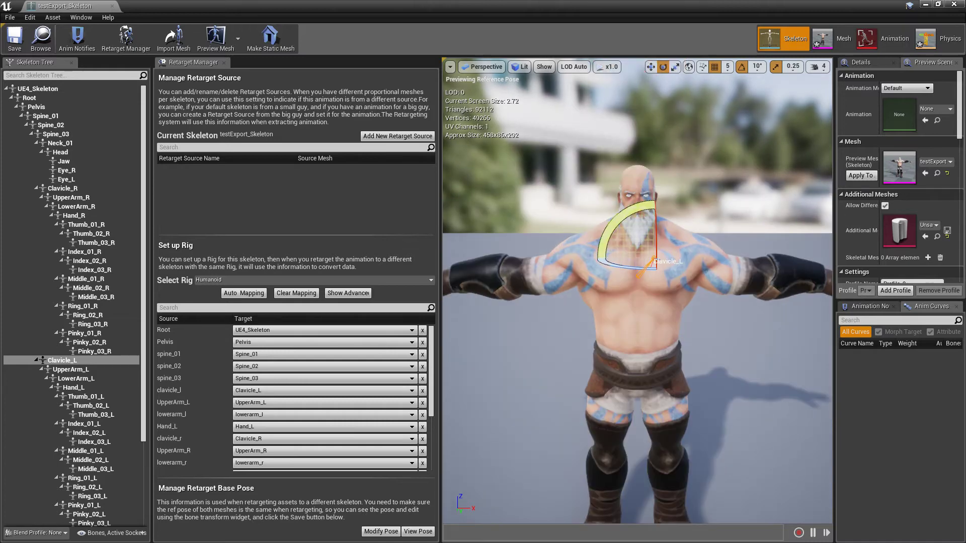
pyautogui.click(579, 254)
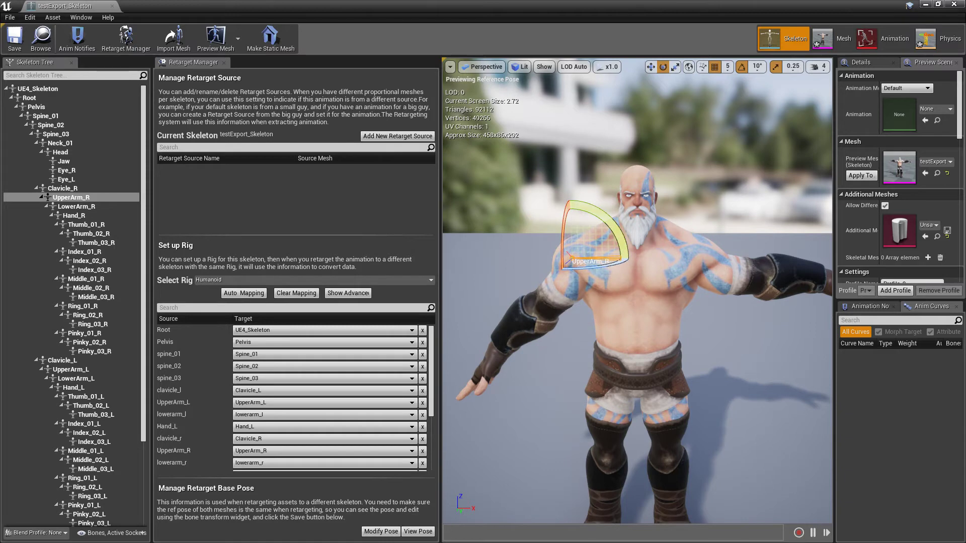
pyautogui.click(714, 264)
pyautogui.moveTo(664, 227); pyautogui.dragTo(668, 248)
pyautogui.scroll(-5, 668, 247)
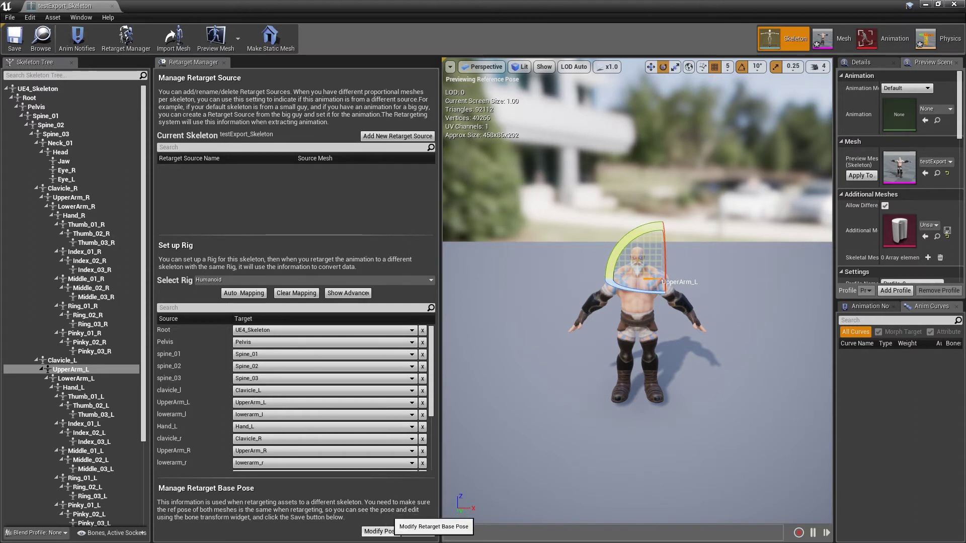
# - Store the current pose as the retarget base pose and compare it against the T-pose
pyautogui.click(385, 531)
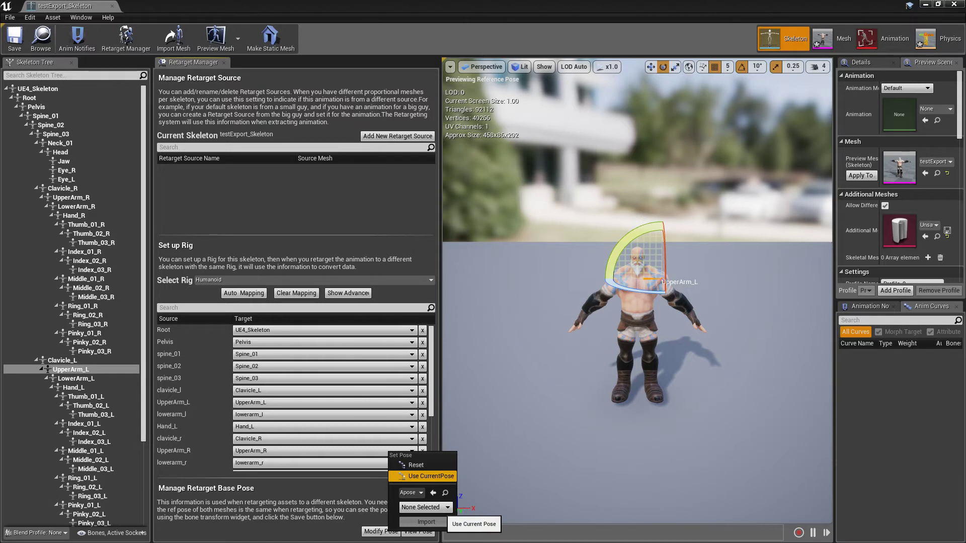
pyautogui.click(431, 476)
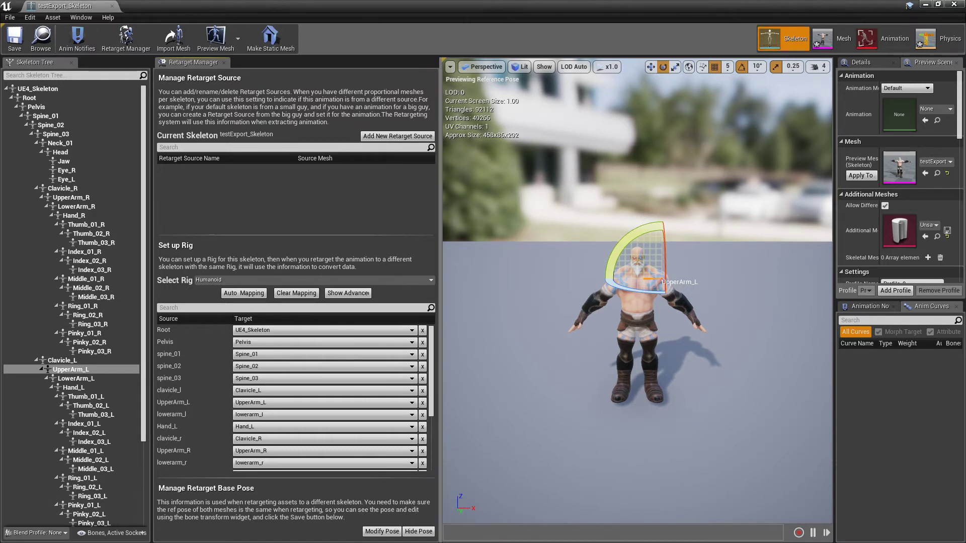
pyautogui.click(418, 531)
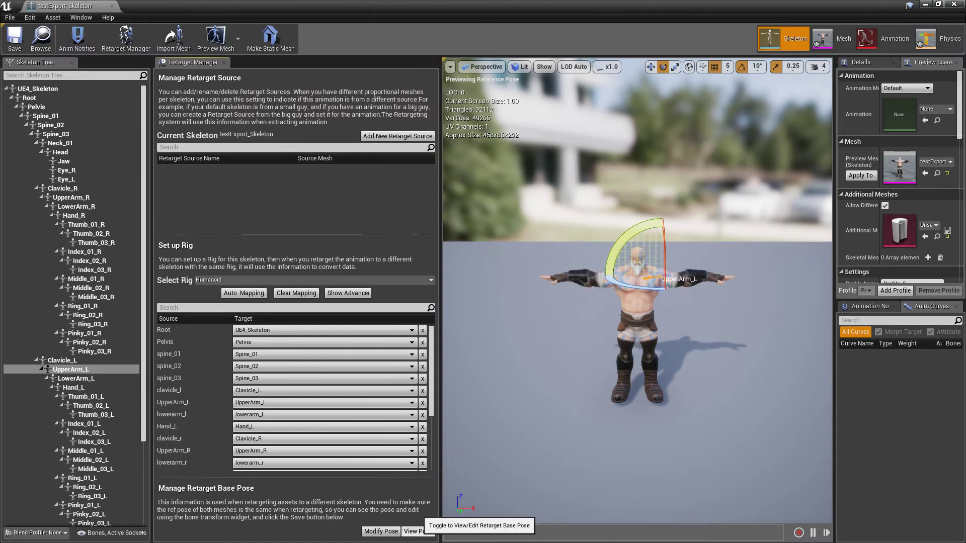
pyautogui.click(418, 531)
pyautogui.click(418, 531)
pyautogui.click(418, 531)
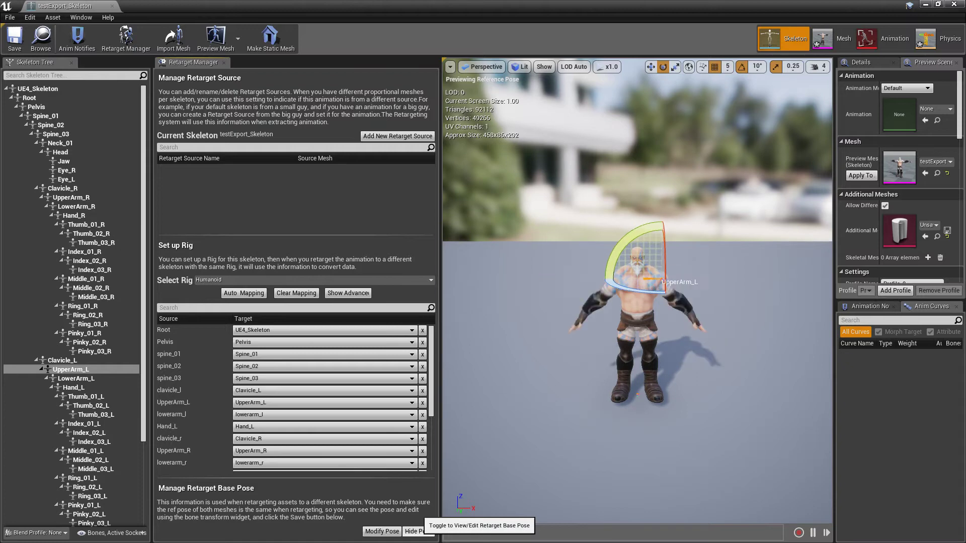
# - Toggle the retarget base pose preview back on to show the warrior's A-pose
pyautogui.click(418, 531)
pyautogui.scroll(3, 637, 311)
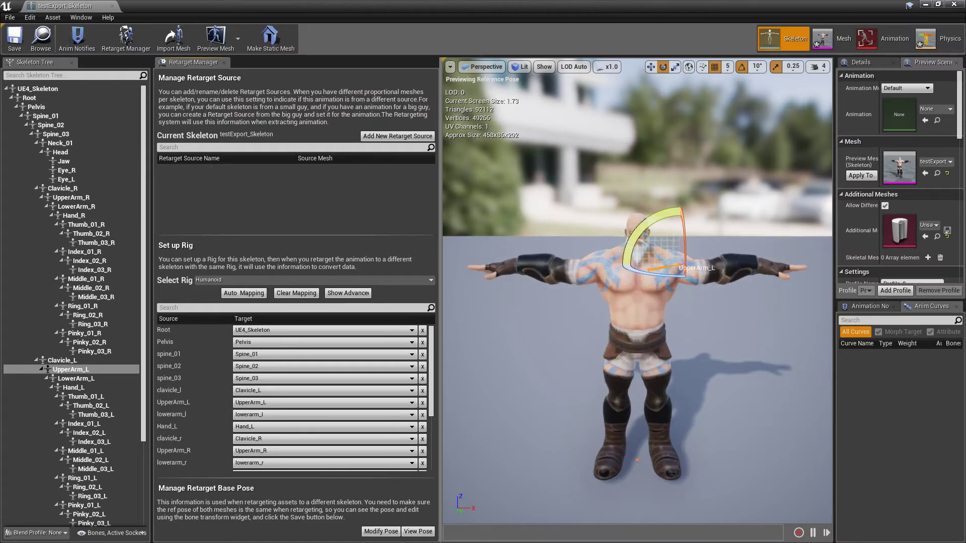
pyautogui.click(418, 531)
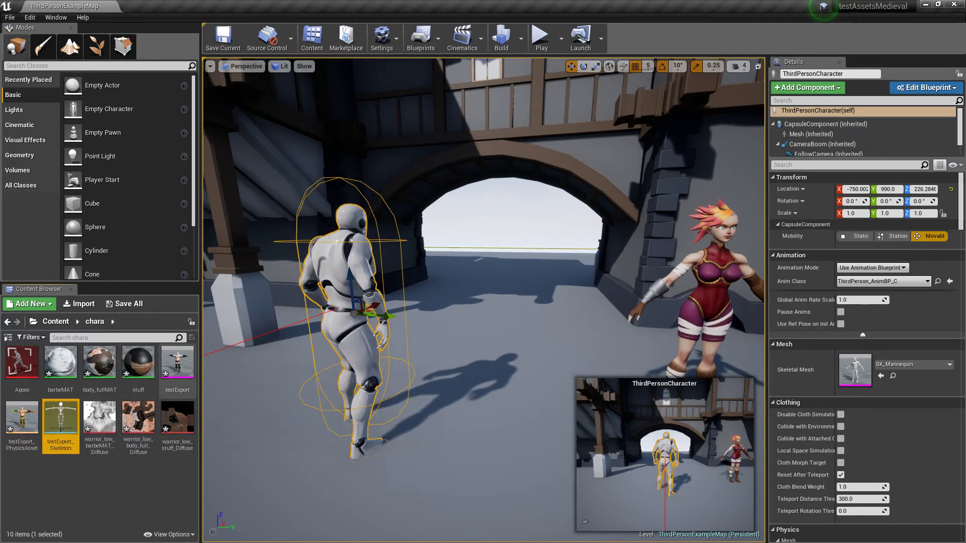
# - Go to Content > Mannequin > Animations and bring up ThirdPerson_AnimBP's retarget actions
pyautogui.moveTo(177, 363)
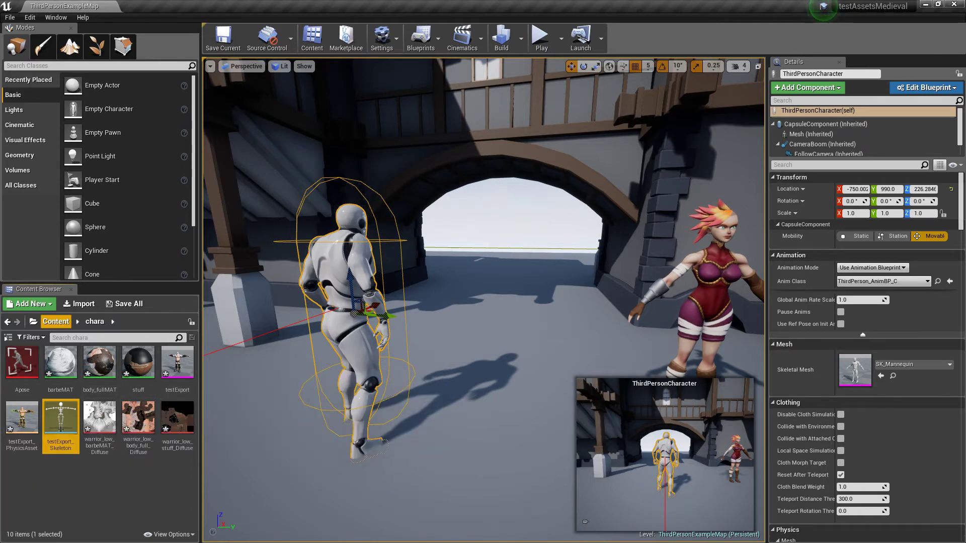
pyautogui.click(56, 321)
pyautogui.click(100, 363)
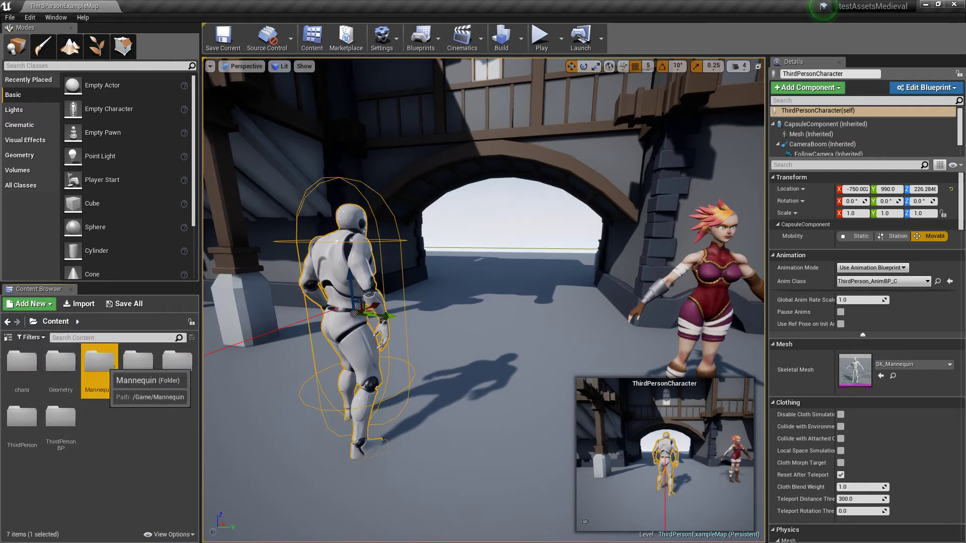
pyautogui.doubleClick(99, 363)
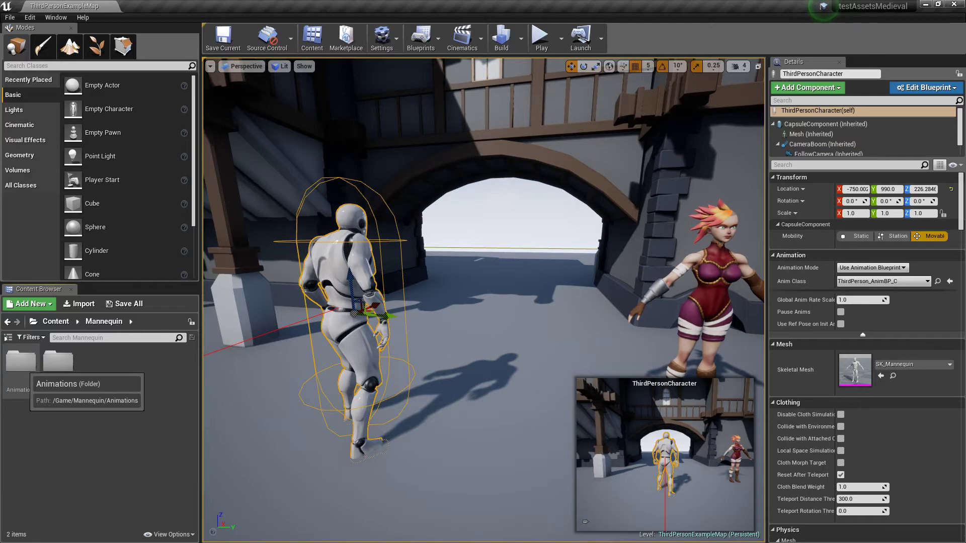
pyautogui.doubleClick(20, 362)
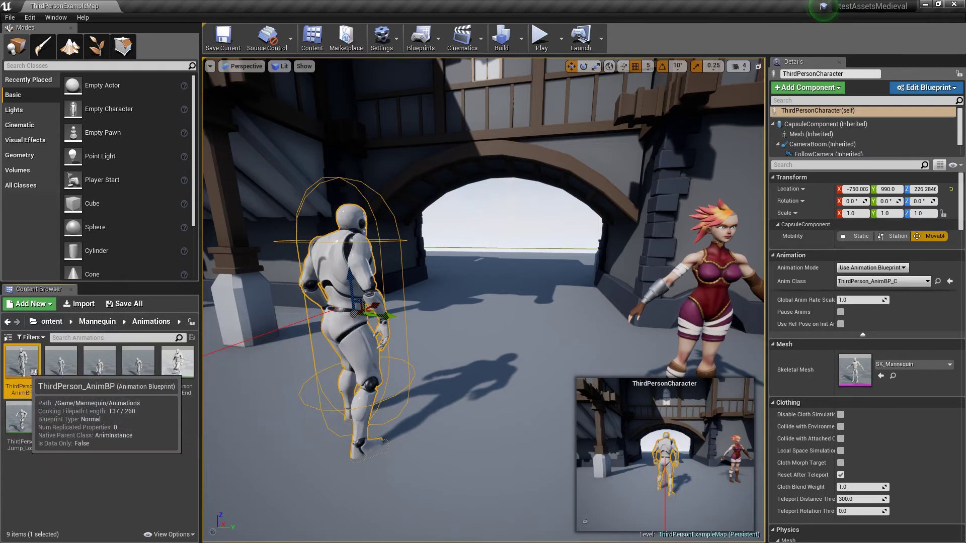
pyautogui.rightClick(22, 362)
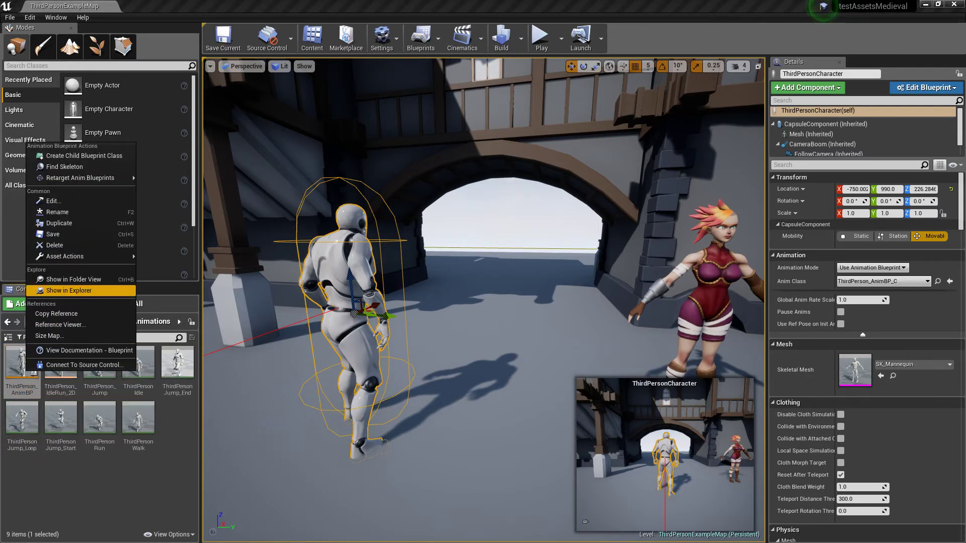
pyautogui.moveTo(80, 178)
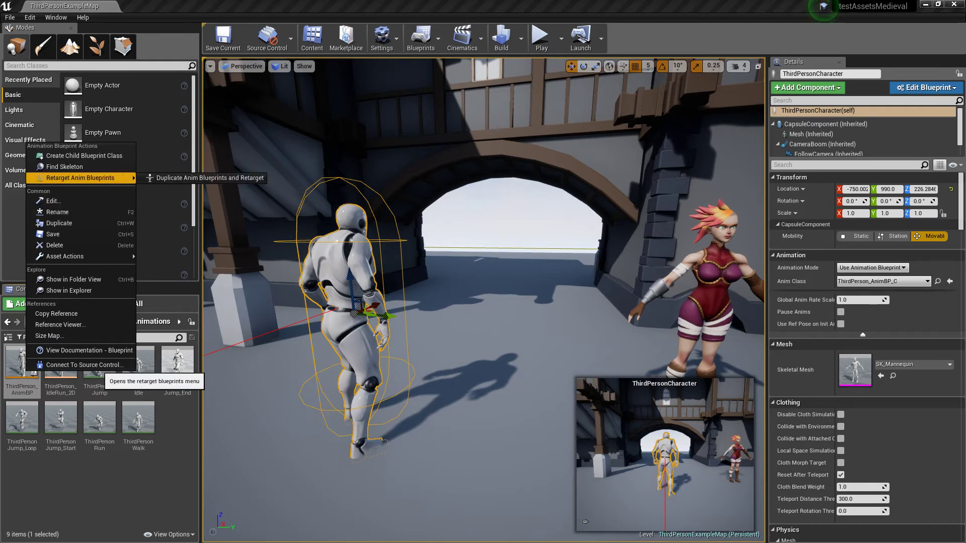
# - Duplicate and retarget ThirdPerson_AnimBP onto testExport_Skeleton
pyautogui.click(201, 177)
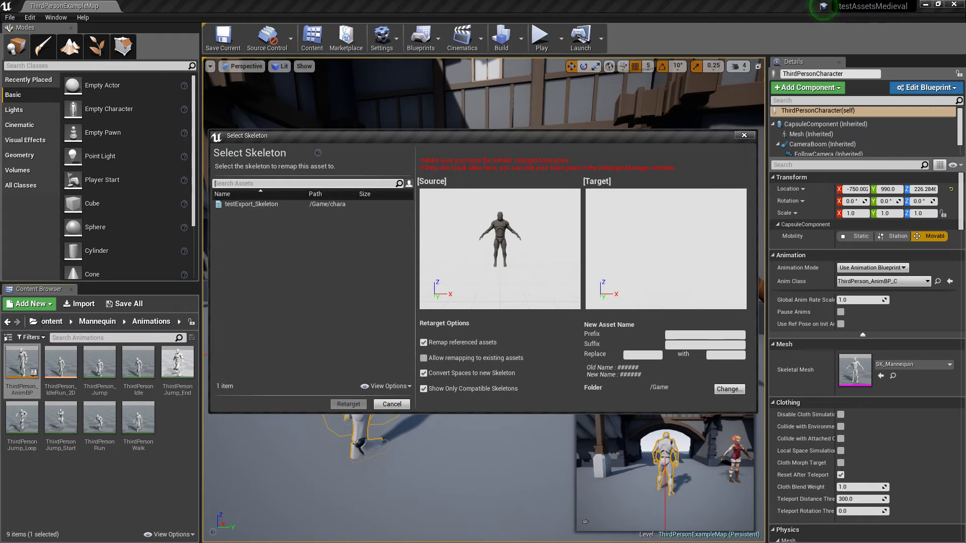
pyautogui.click(261, 204)
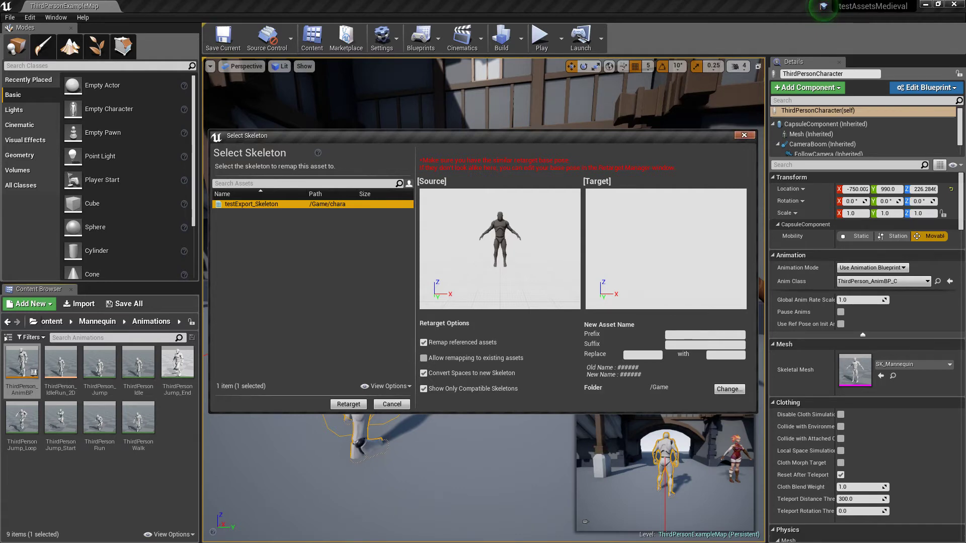
pyautogui.click(744, 135)
# - Open the Apose pose asset in the chara folder, then return to the level
pyautogui.click(56, 322)
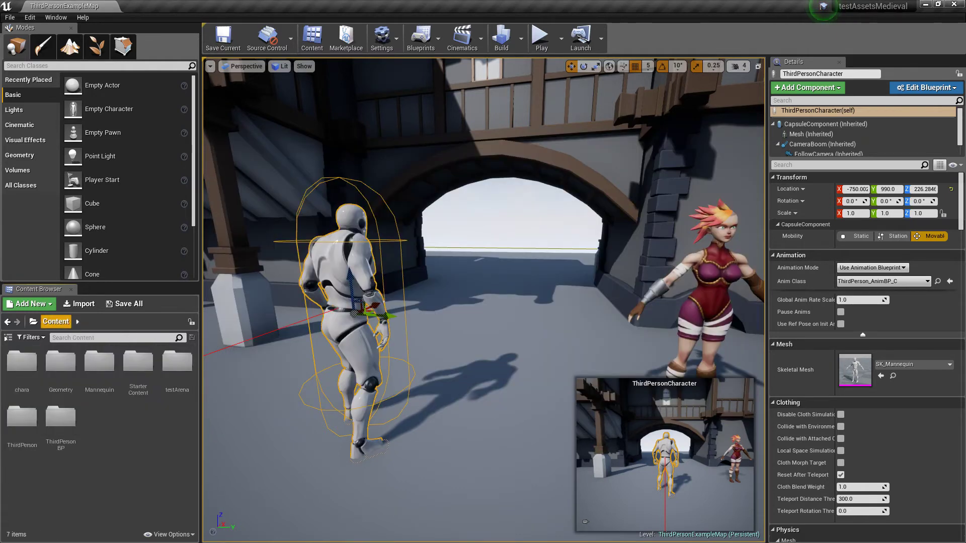
pyautogui.doubleClick(21, 363)
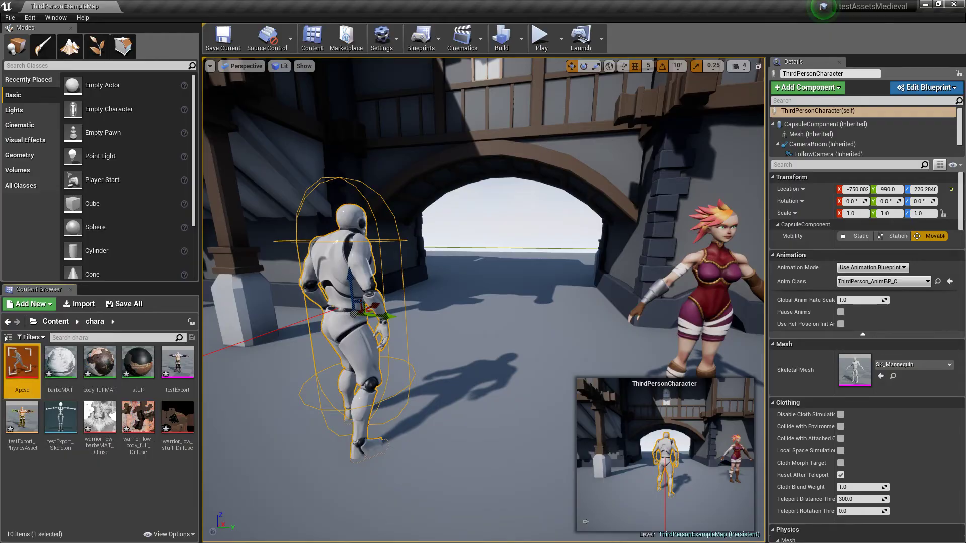
pyautogui.doubleClick(22, 363)
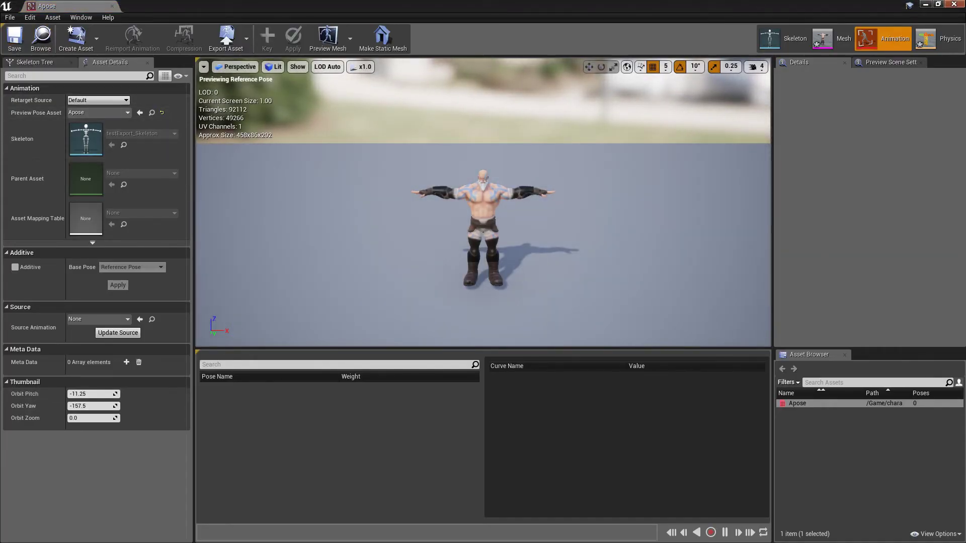
pyautogui.hotkey('alt', 'Tab')
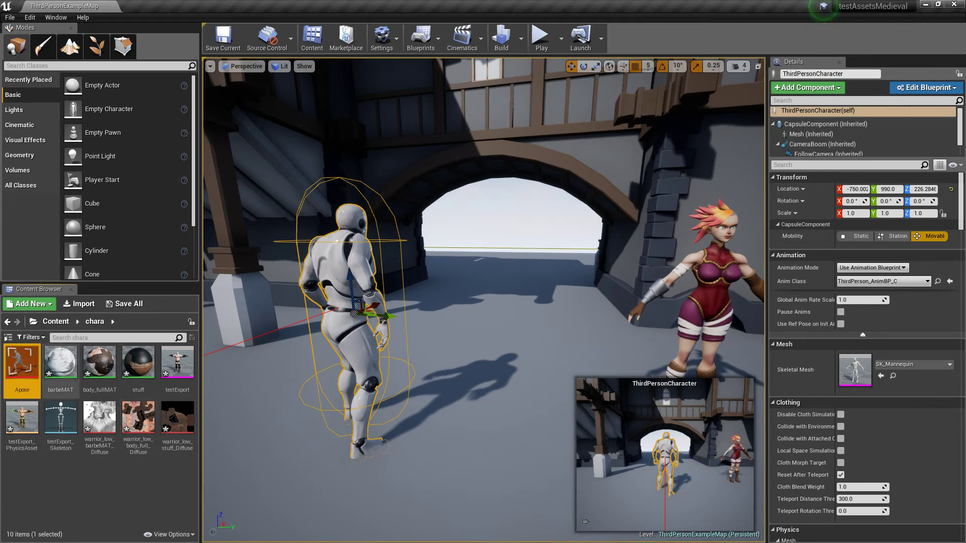
# - Start retargeting ThirdPerson_AnimBP to testExport_Skeleton, then cancel and return to Content
pyautogui.click(56, 321)
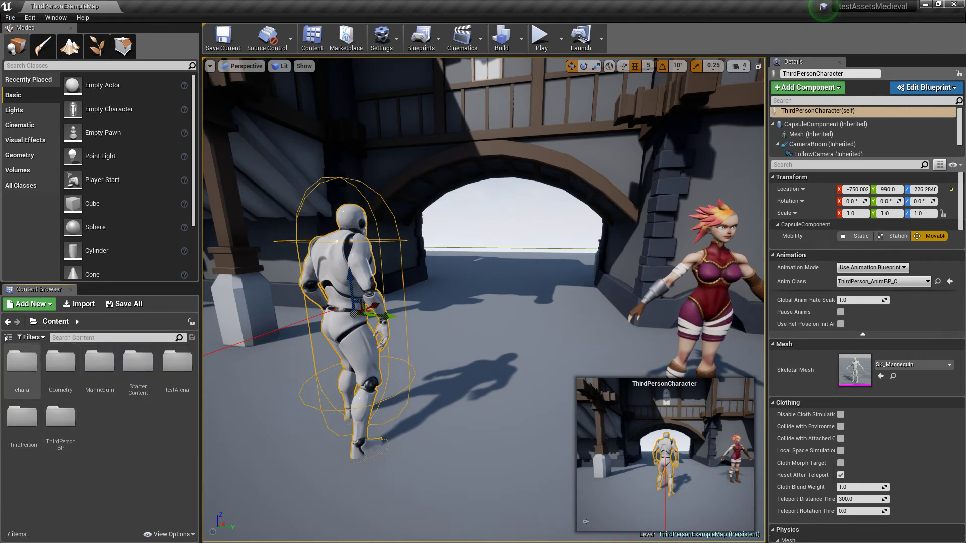
pyautogui.doubleClick(99, 361)
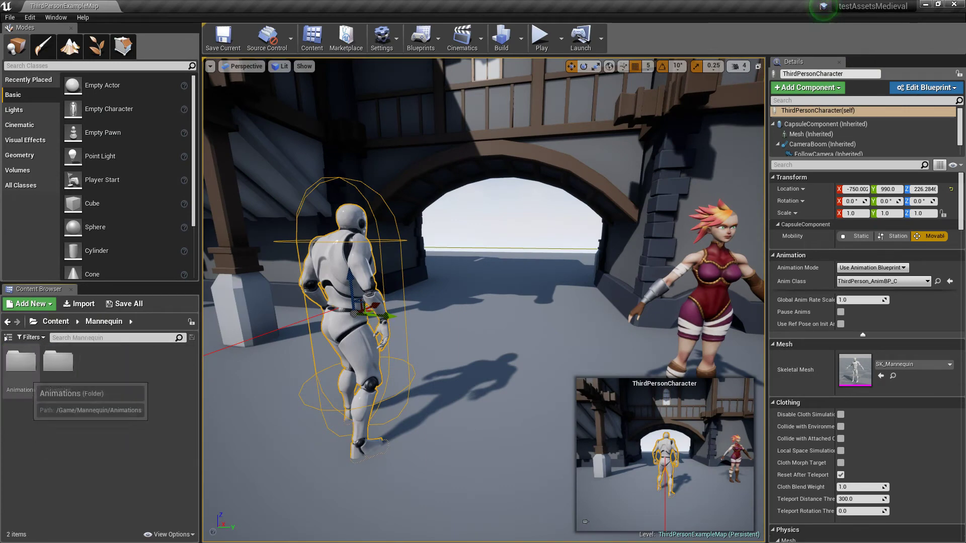
pyautogui.doubleClick(21, 361)
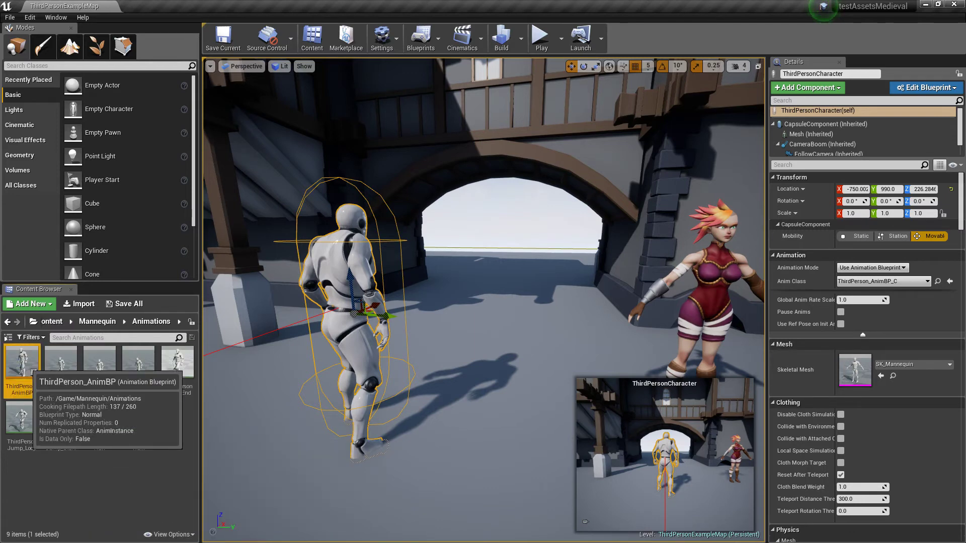
pyautogui.rightClick(31, 371)
pyautogui.moveTo(80, 173)
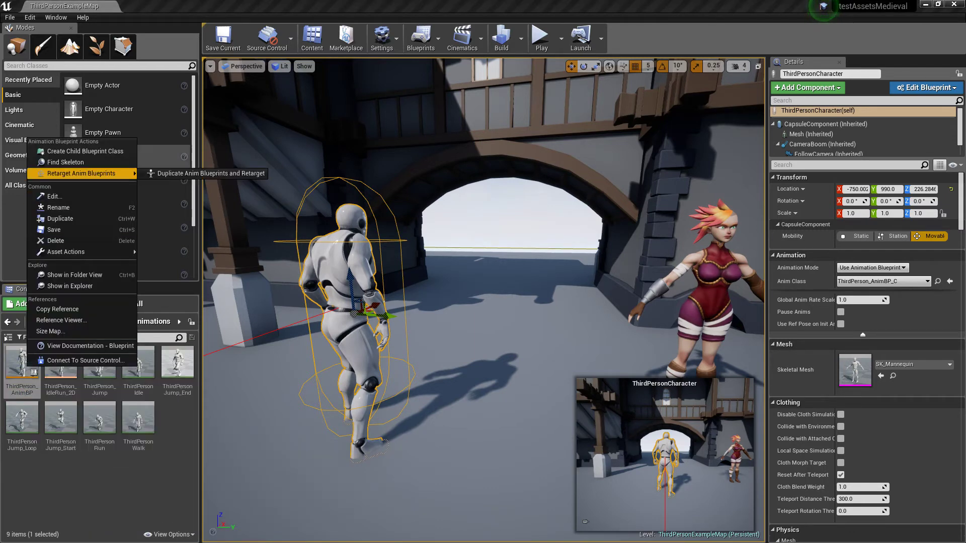
pyautogui.click(206, 173)
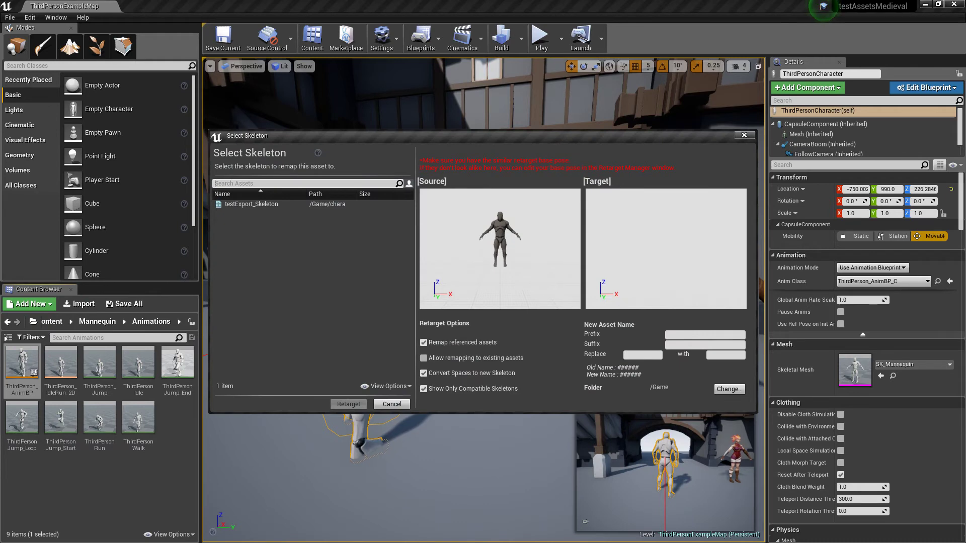
pyautogui.click(251, 205)
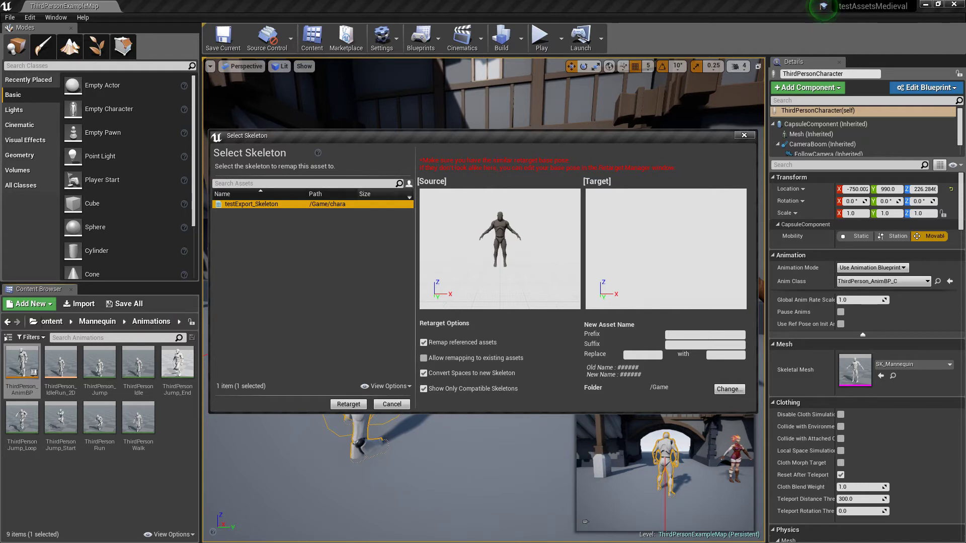
pyautogui.press('Escape')
pyautogui.click(50, 321)
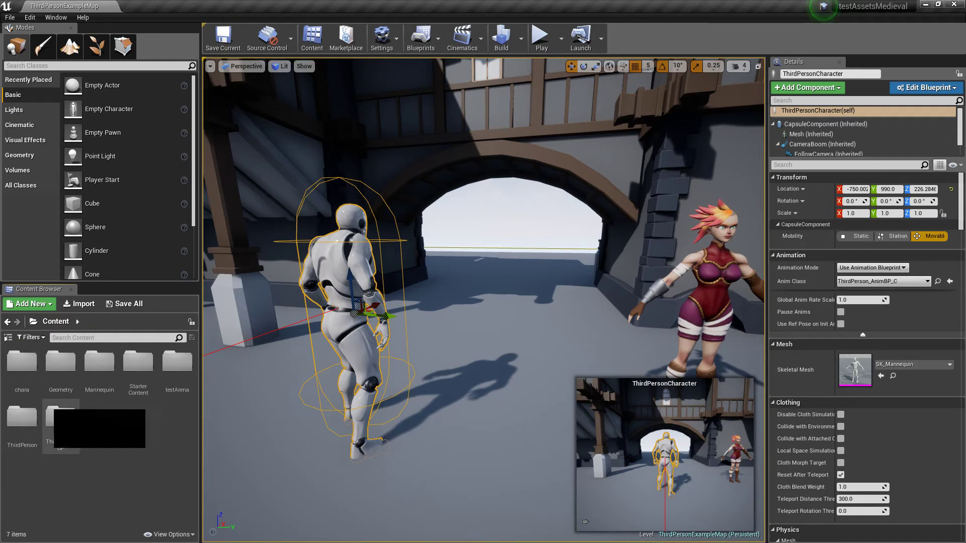
pyautogui.doubleClick(22, 362)
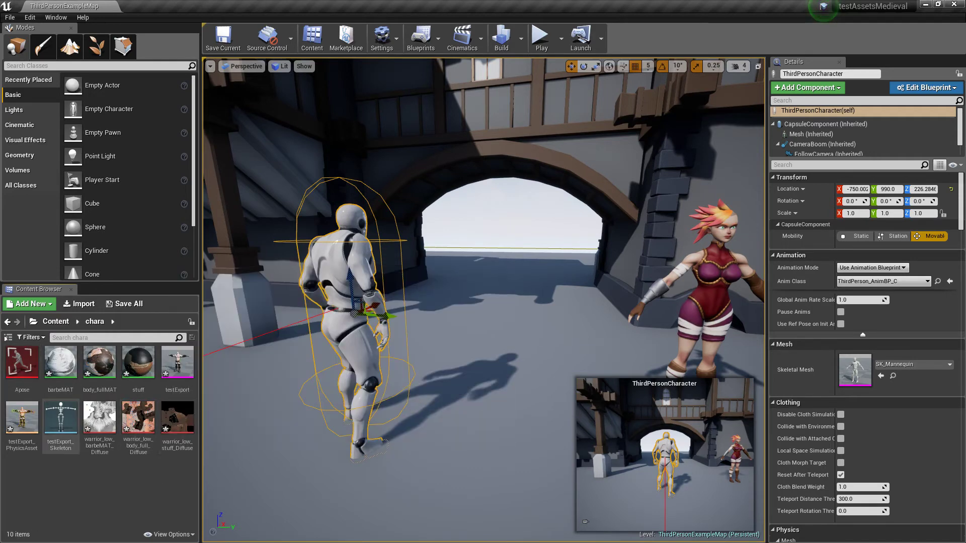
pyautogui.doubleClick(61, 417)
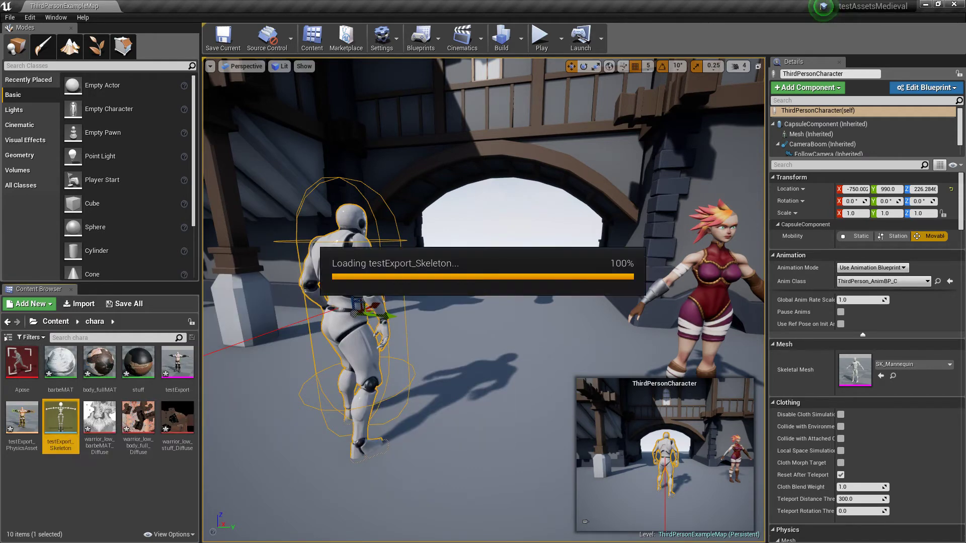
pyautogui.click(418, 531)
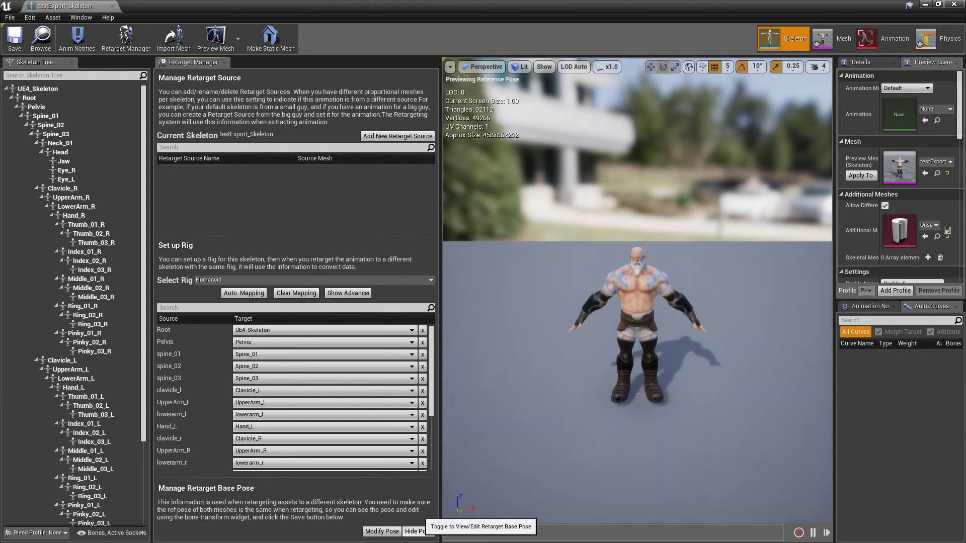
pyautogui.click(415, 531)
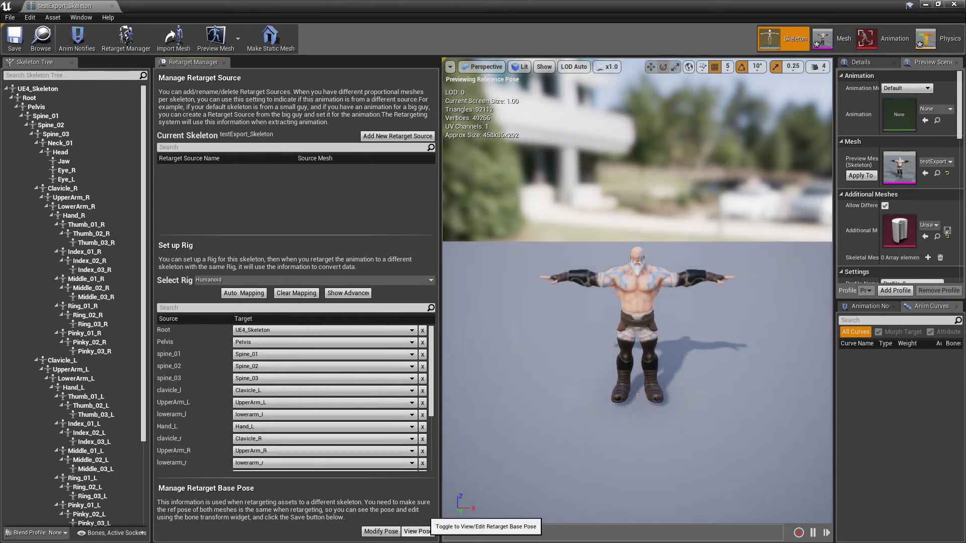
pyautogui.click(417, 532)
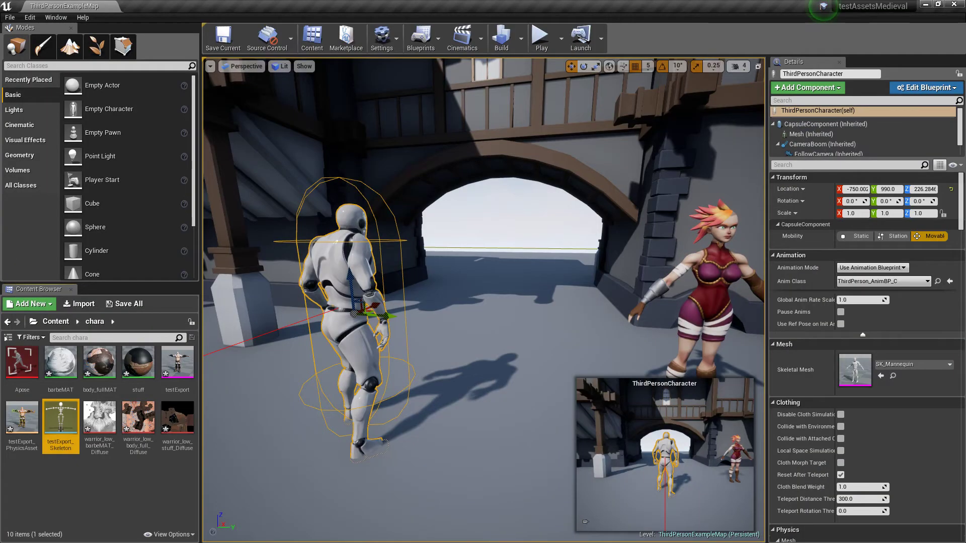
# - Start Duplicate Anim Blueprints and Retarget on ThirdPerson_AnimBP in Mannequin/Animations
pyautogui.click(55, 321)
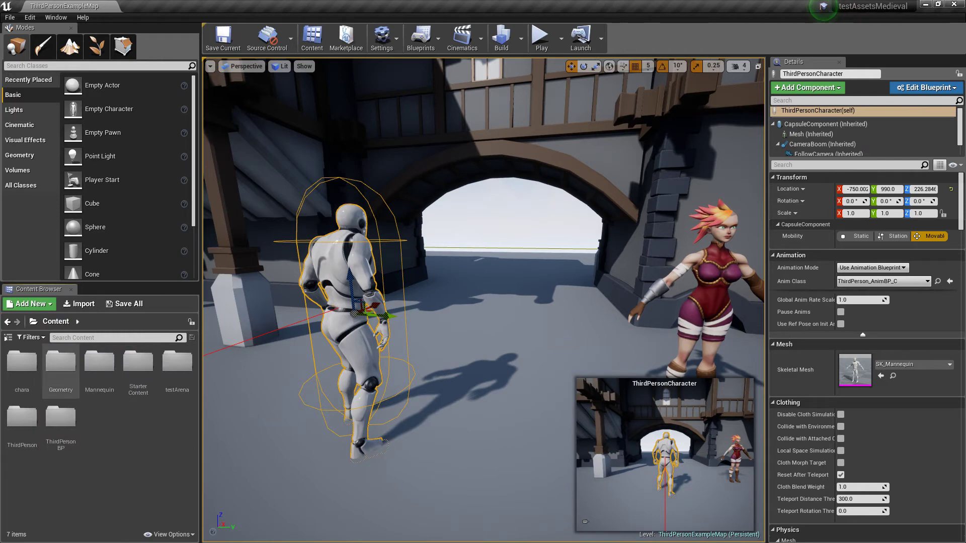
pyautogui.doubleClick(60, 367)
pyautogui.doubleClick(20, 362)
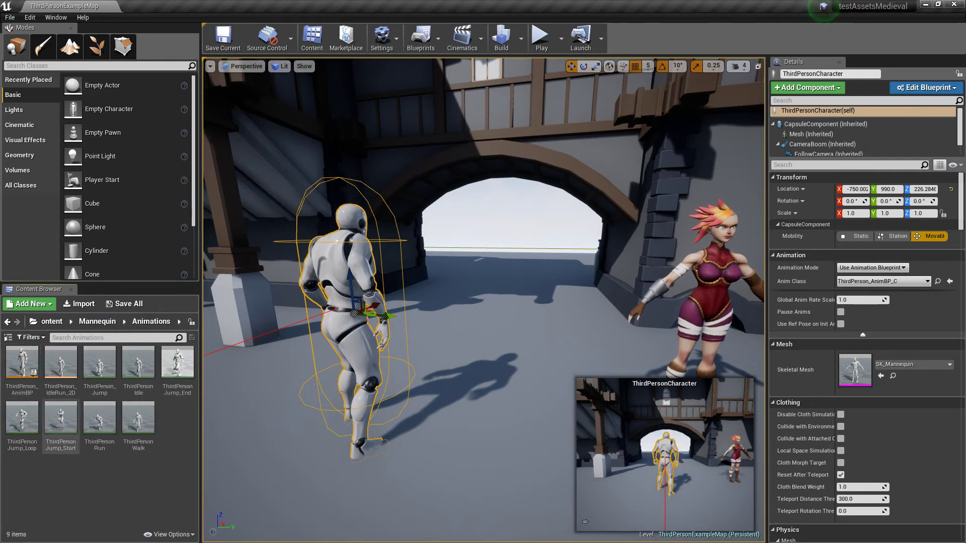
pyautogui.rightClick(20, 363)
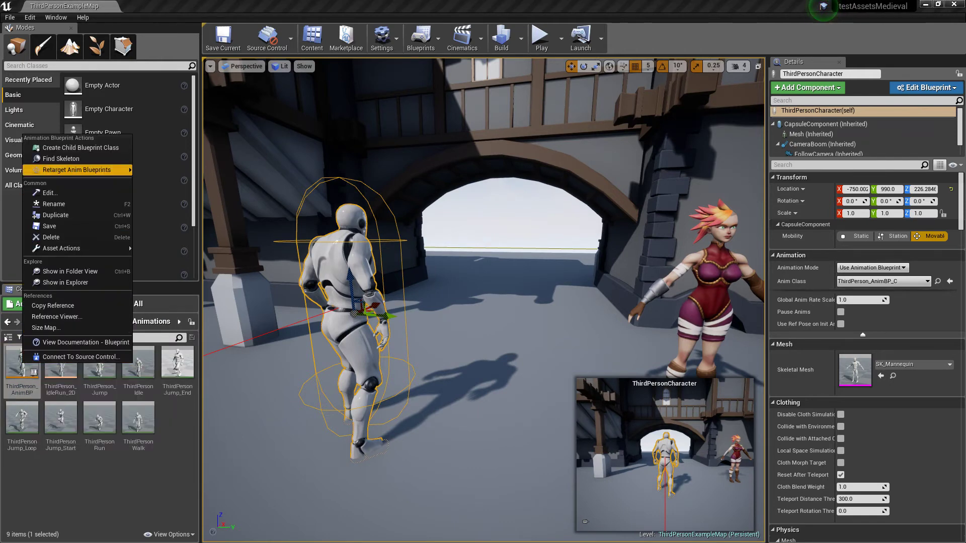
pyautogui.moveTo(76, 170)
pyautogui.click(206, 170)
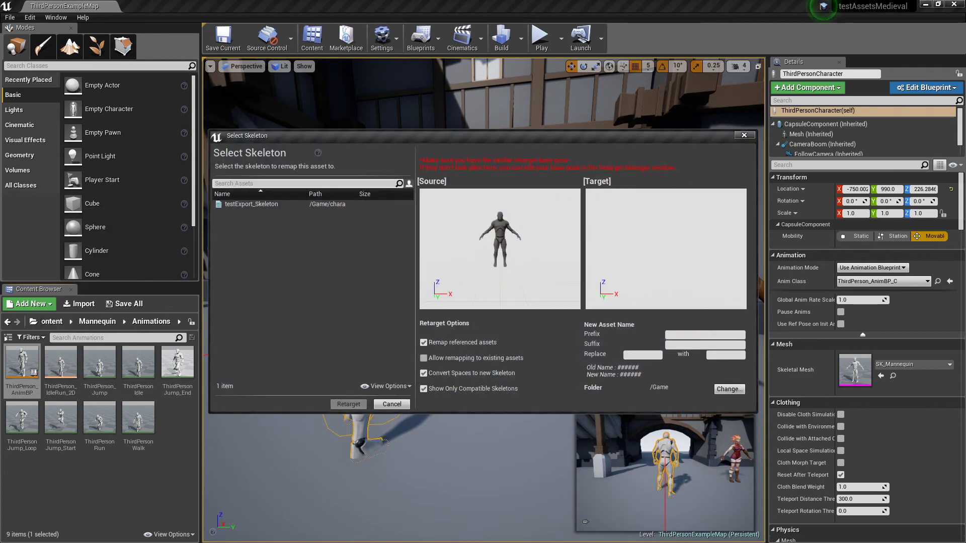
# - Retarget onto testExport_Skeleton with suffix 'NEW' and select ThirdPerson_AnimBPNEW
pyautogui.click(266, 203)
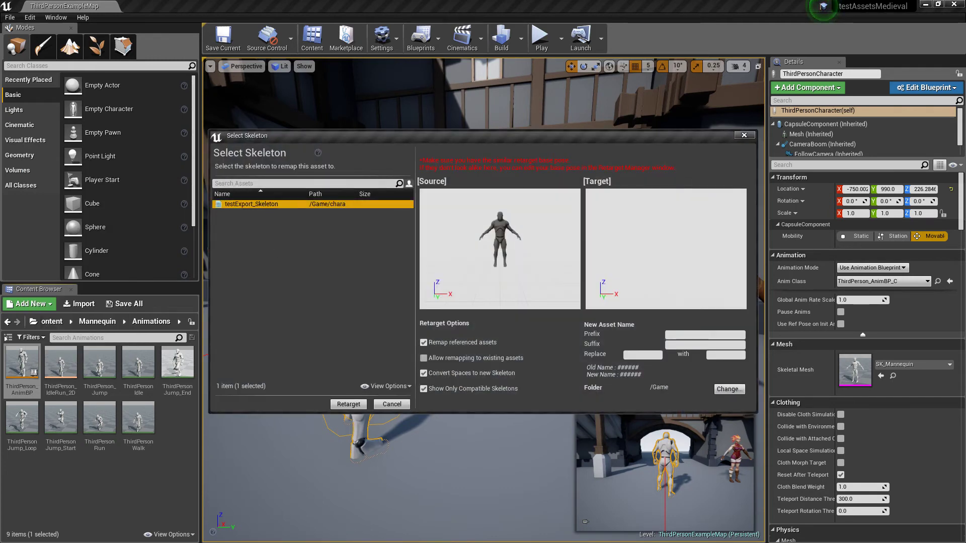
pyautogui.click(705, 344)
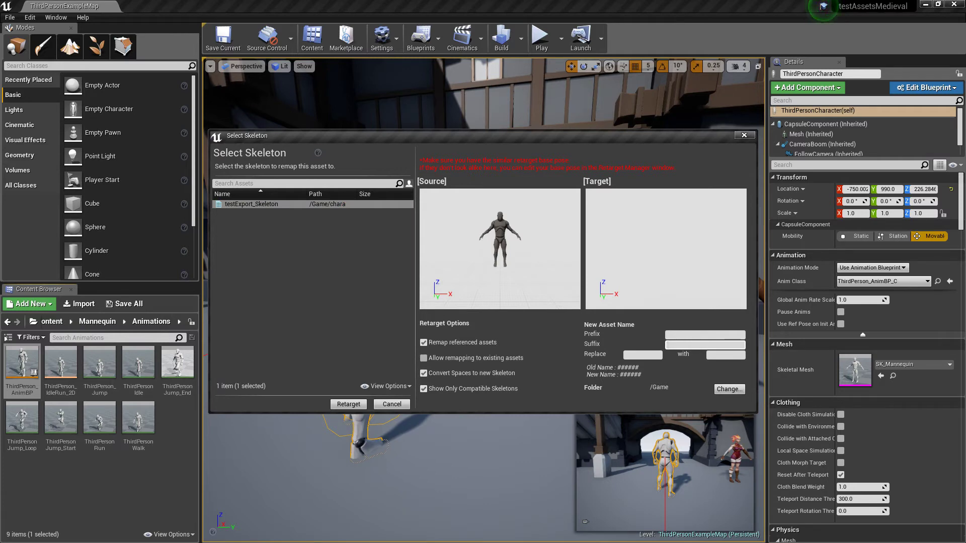
pyautogui.write('NEW')
pyautogui.click(348, 404)
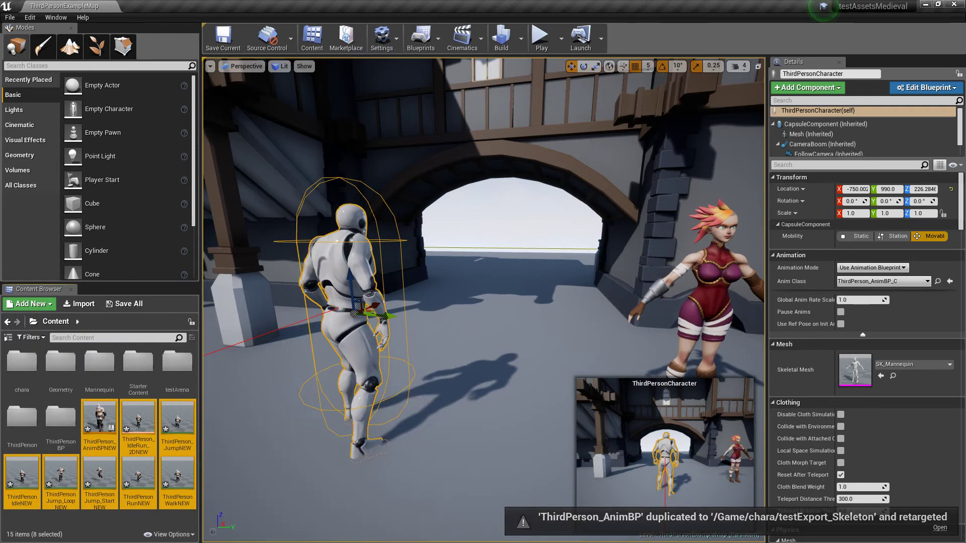
pyautogui.click(99, 420)
# - Open ThirdPerson_AnimBPNEW in the Anim Blueprint editor
pyautogui.doubleClick(99, 420)
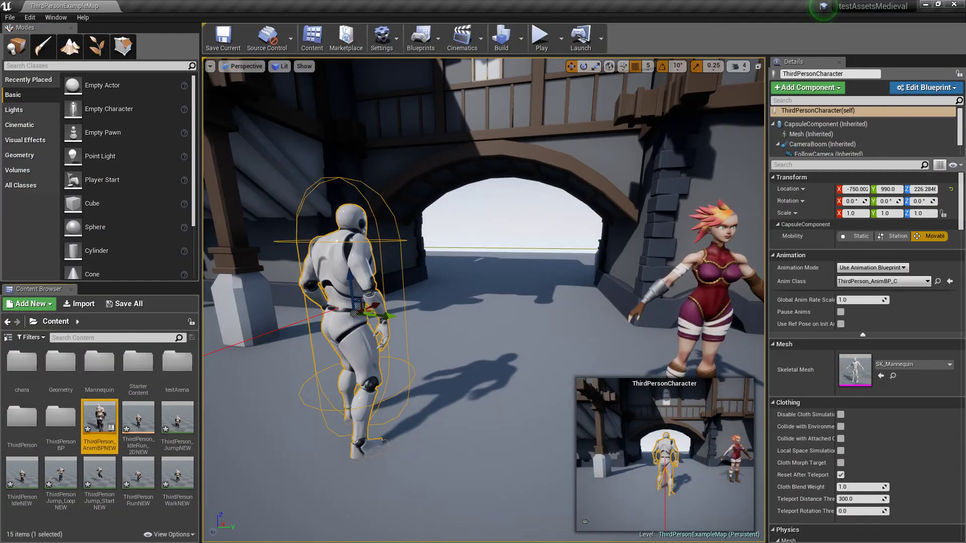
# - Open testExport_Skeleton from the chara folder and enable Show Retargeting Options
pyautogui.doubleClick(22, 362)
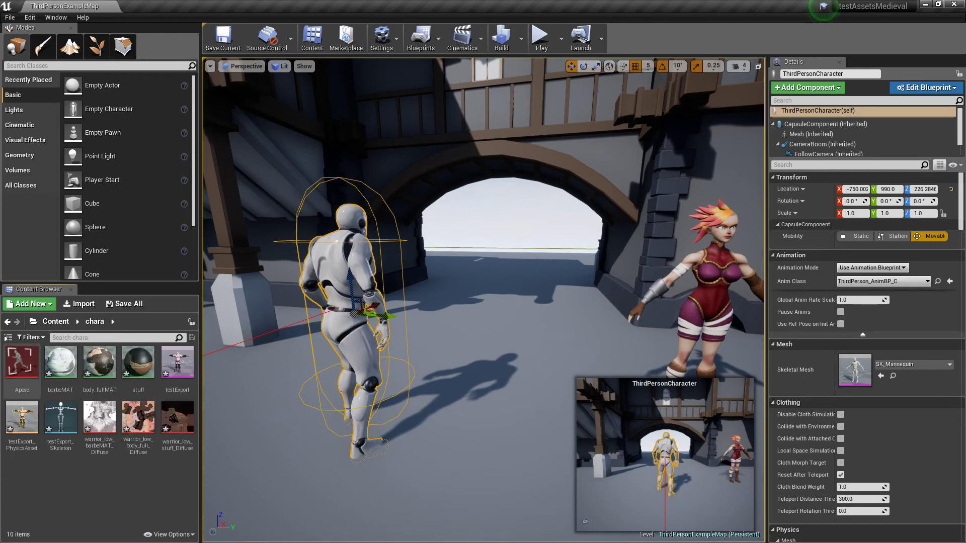
pyautogui.click(60, 420)
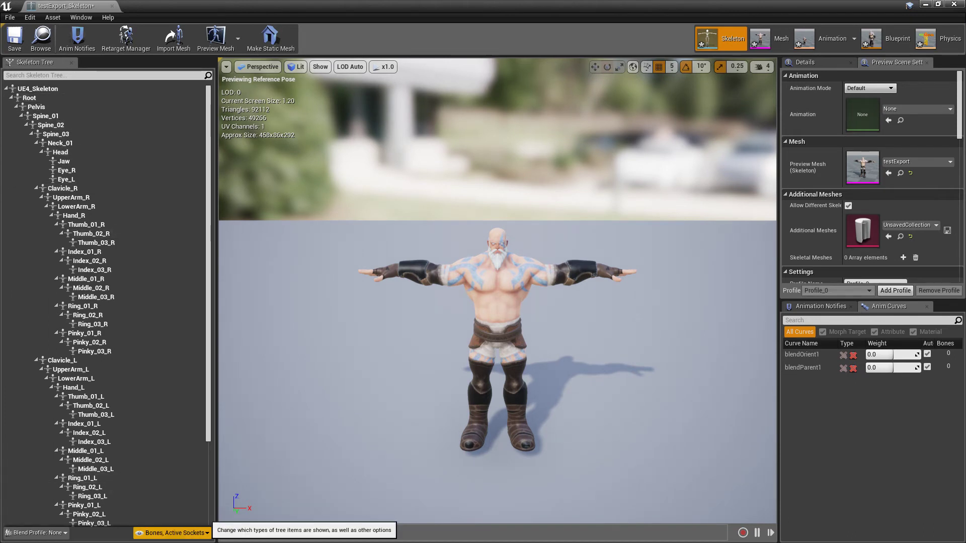
pyautogui.click(174, 533)
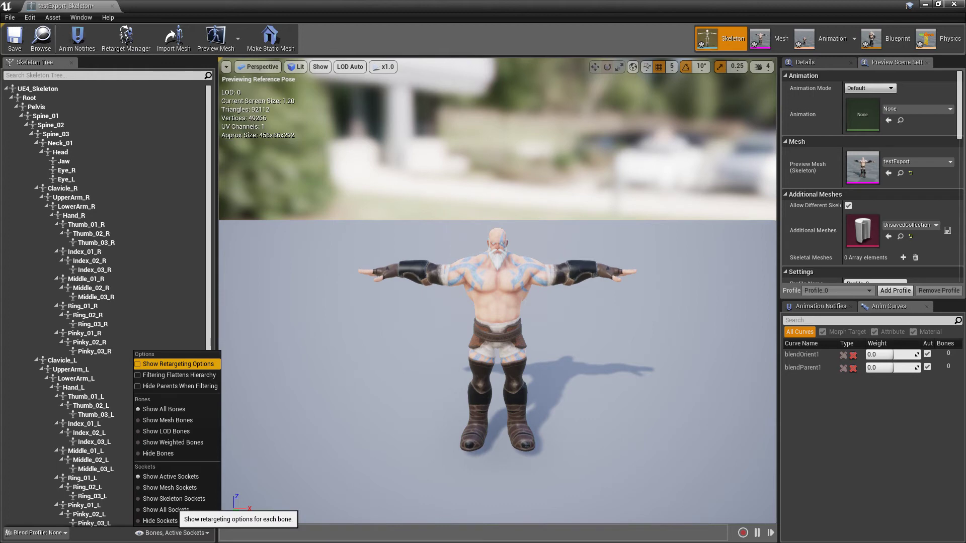
pyautogui.click(176, 364)
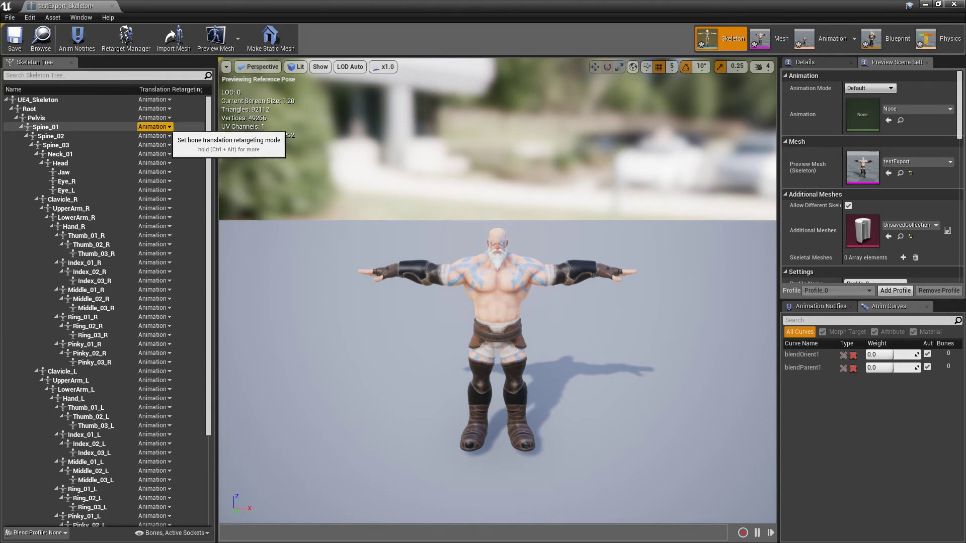
# - Set Spine_01, Spine_02, Spine_03 and Neck_01 to Skeleton, Pelvis to Animation Scaled
pyautogui.click(154, 127)
pyautogui.click(152, 154)
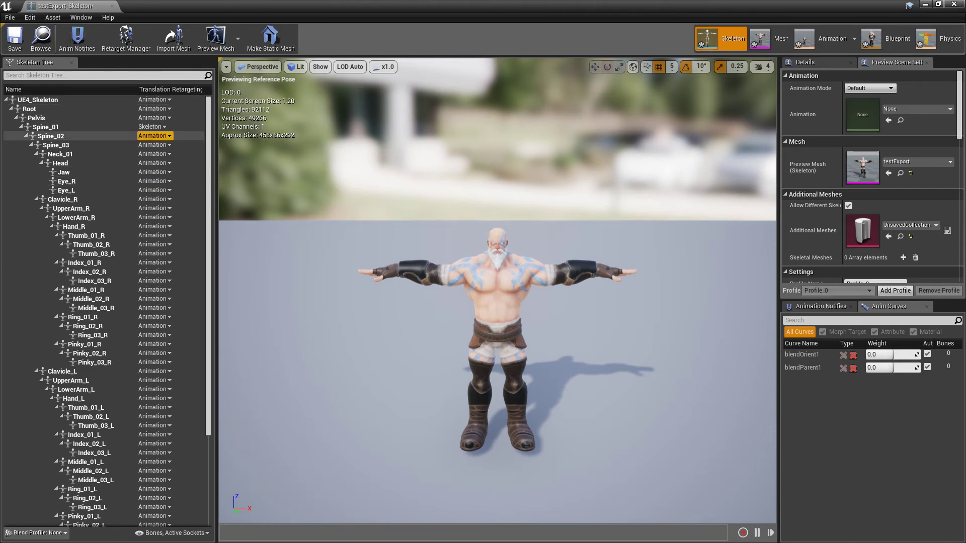
pyautogui.click(154, 136)
pyautogui.click(158, 165)
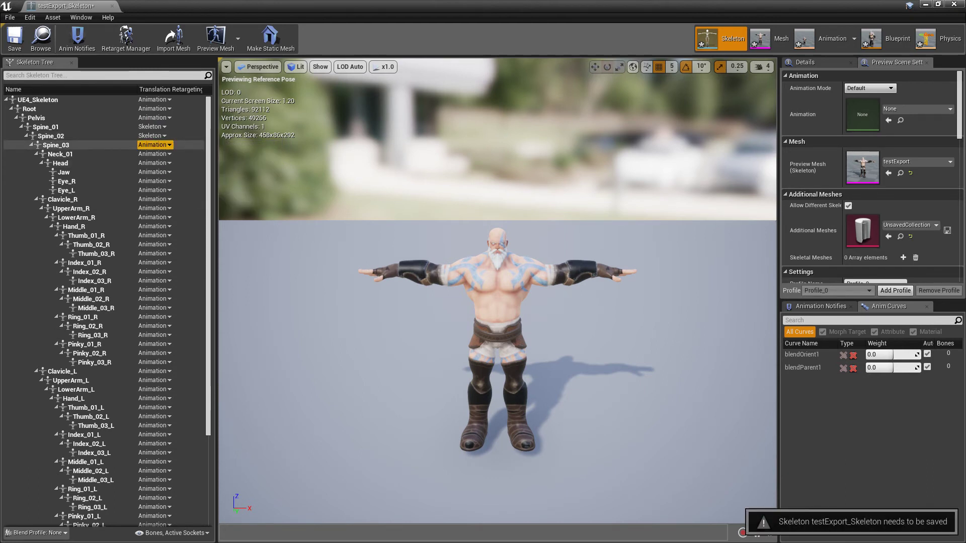
pyautogui.click(154, 145)
pyautogui.click(157, 174)
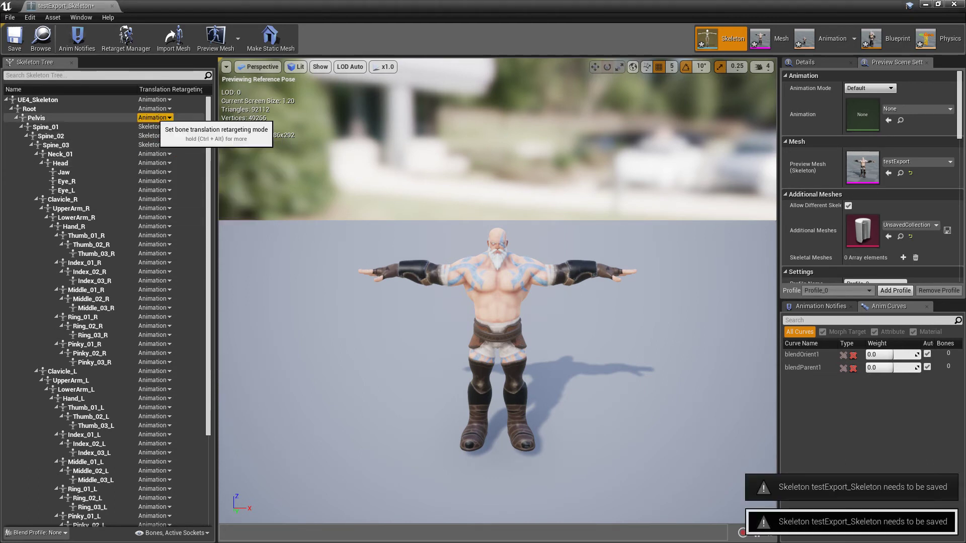
pyautogui.click(154, 117)
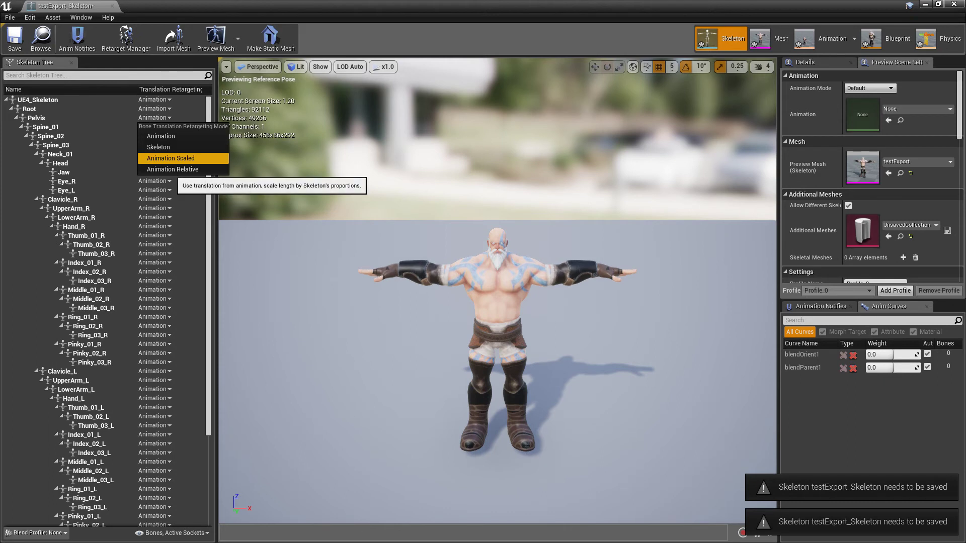
pyautogui.press('Escape')
pyautogui.click(154, 153)
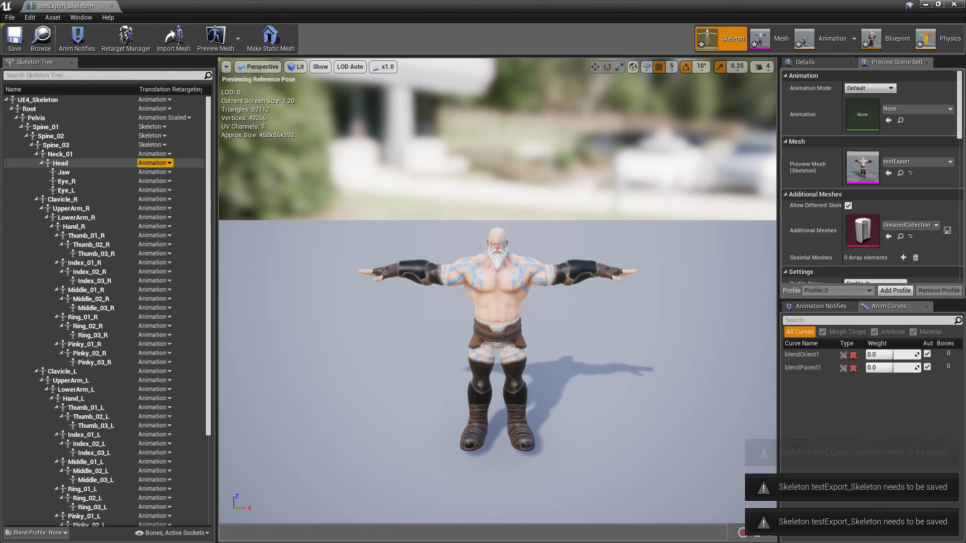
pyautogui.click(158, 183)
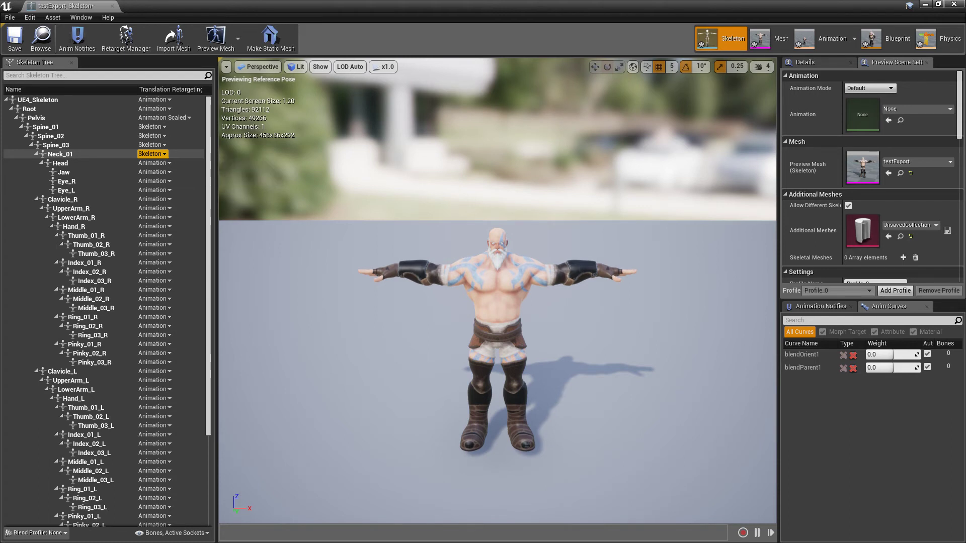
# - Set Head, Jaw and Eye_R translation retargeting to Skeleton
pyautogui.click(155, 163)
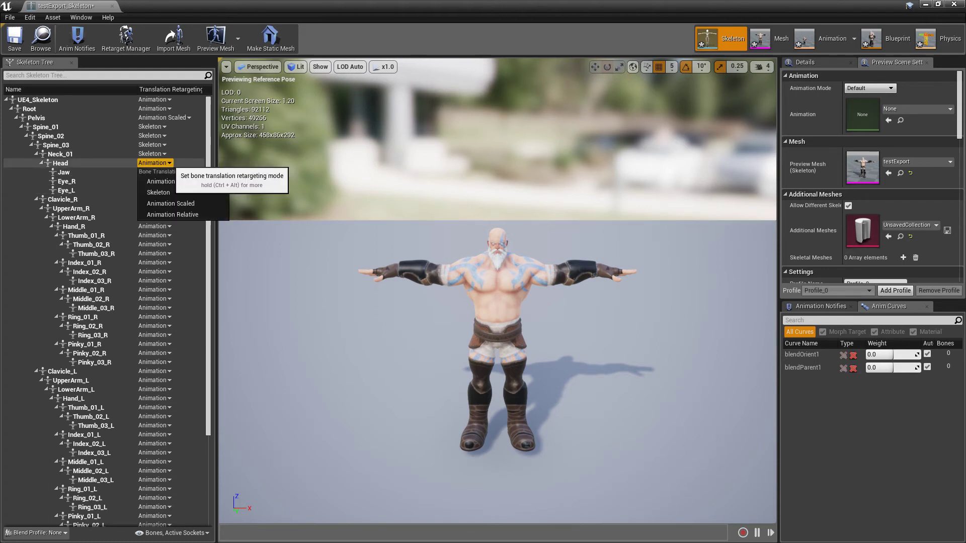
pyautogui.click(151, 192)
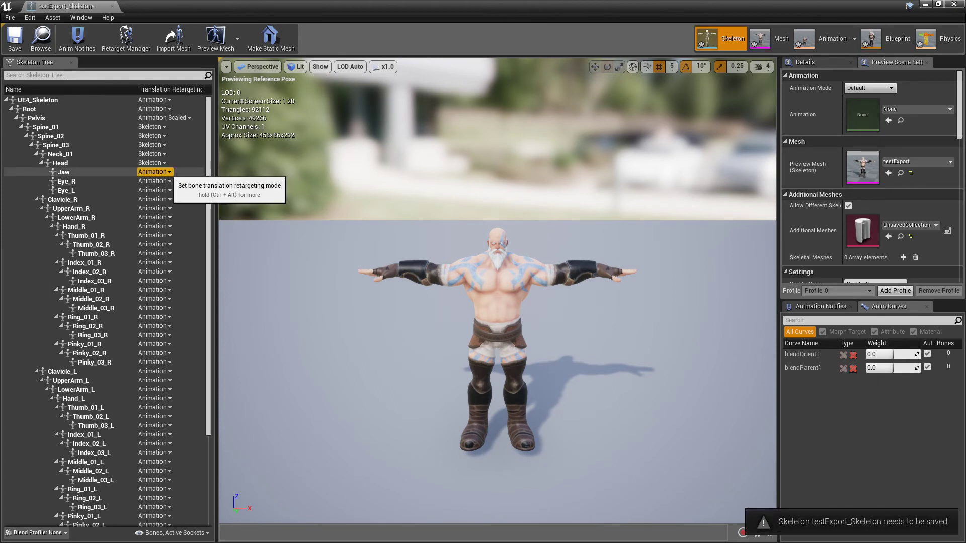
pyautogui.click(154, 171)
pyautogui.click(150, 200)
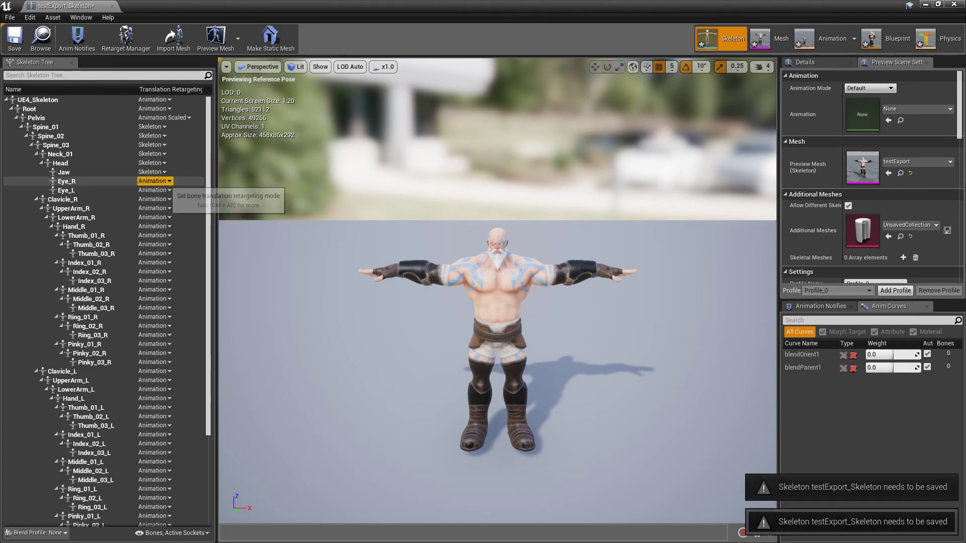
pyautogui.click(154, 181)
pyautogui.click(151, 209)
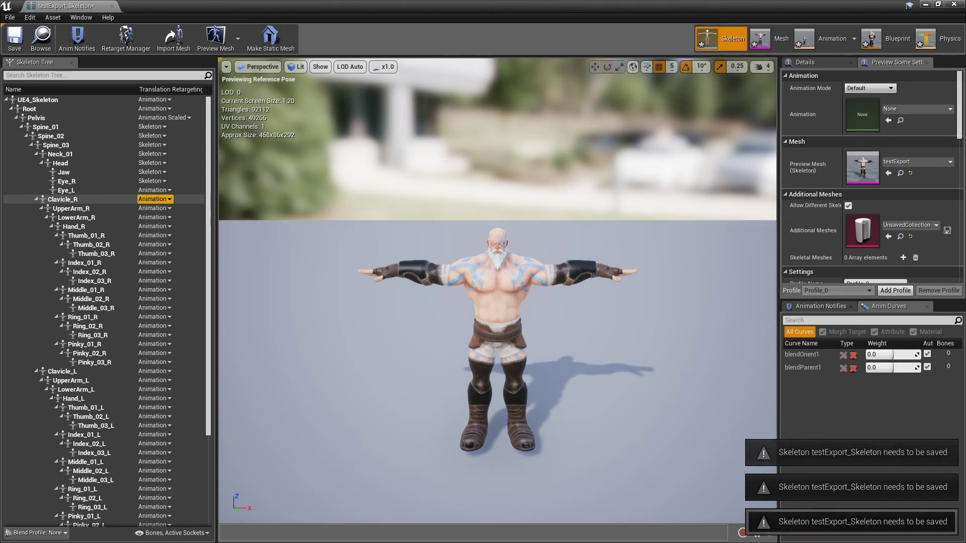
# - Set Ball_L, barbe, body, stuff and yeux to Skeleton, then save testExport_Skeleton
pyautogui.scroll(-5, 151, 433)
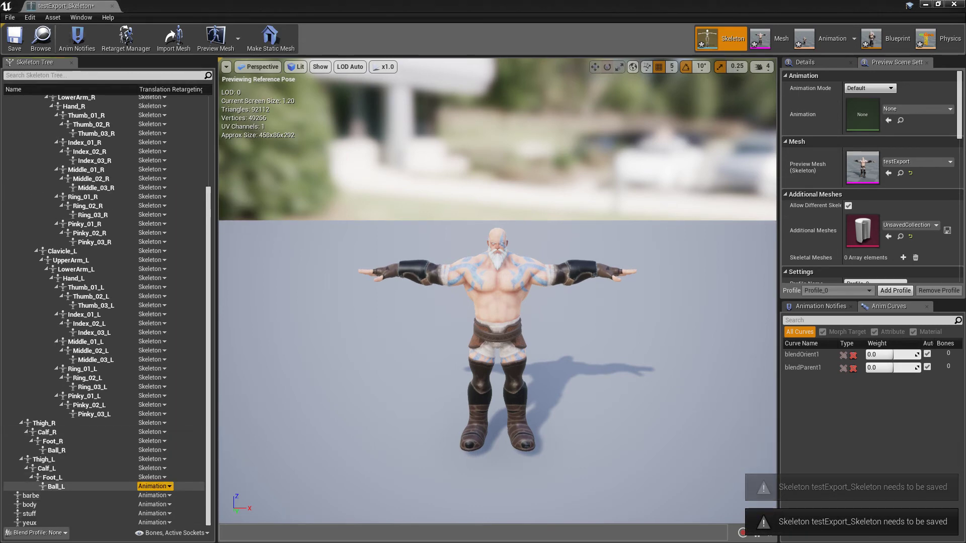
pyautogui.click(153, 486)
pyautogui.click(151, 514)
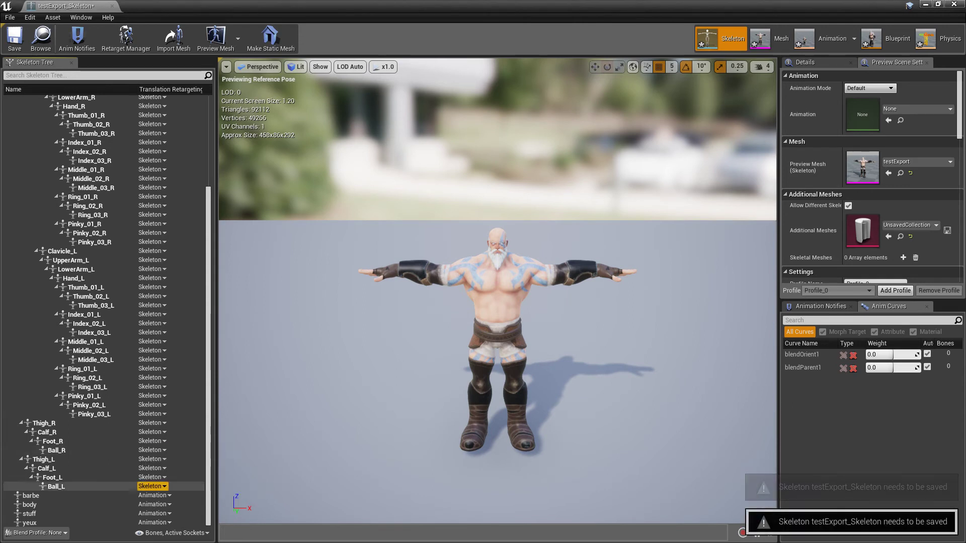
pyautogui.click(154, 496)
pyautogui.click(151, 459)
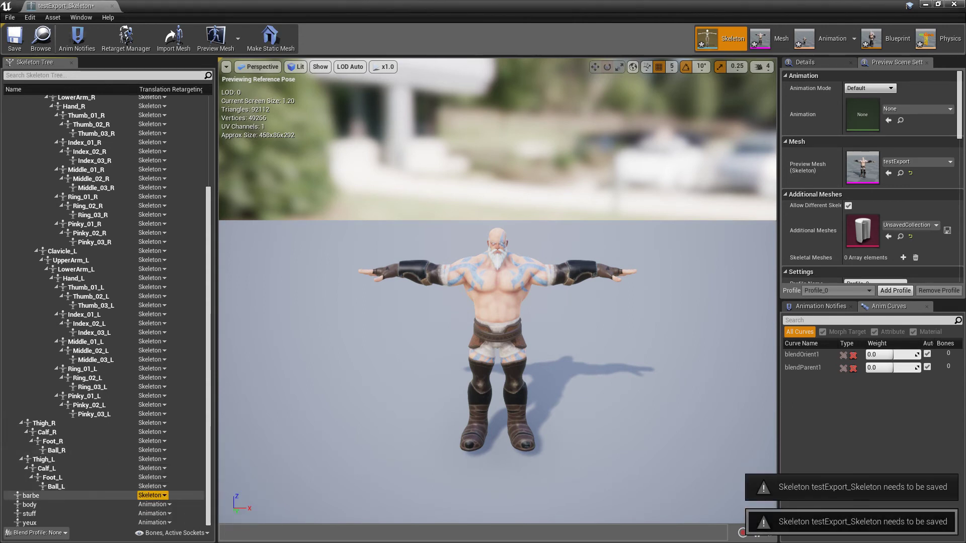
pyautogui.click(153, 505)
pyautogui.click(158, 471)
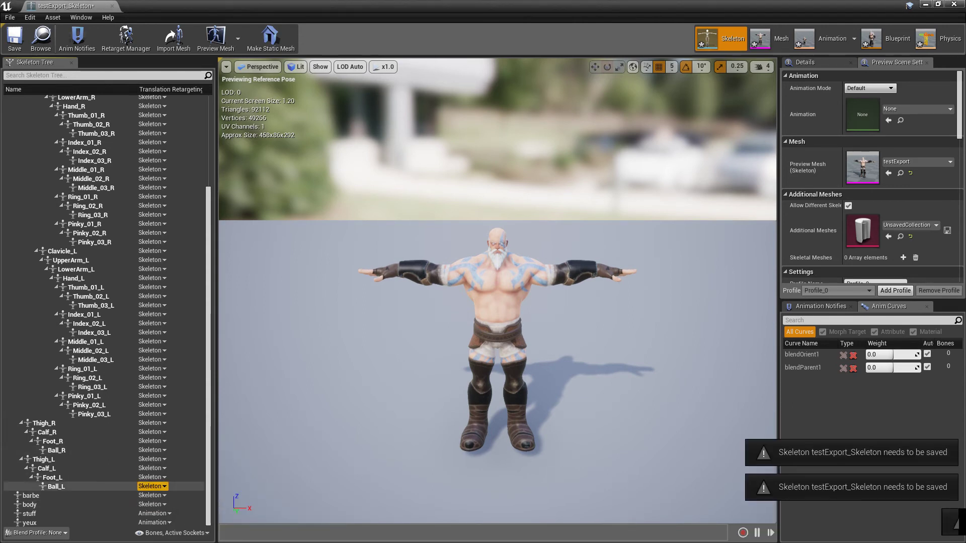
pyautogui.click(153, 513)
pyautogui.click(159, 480)
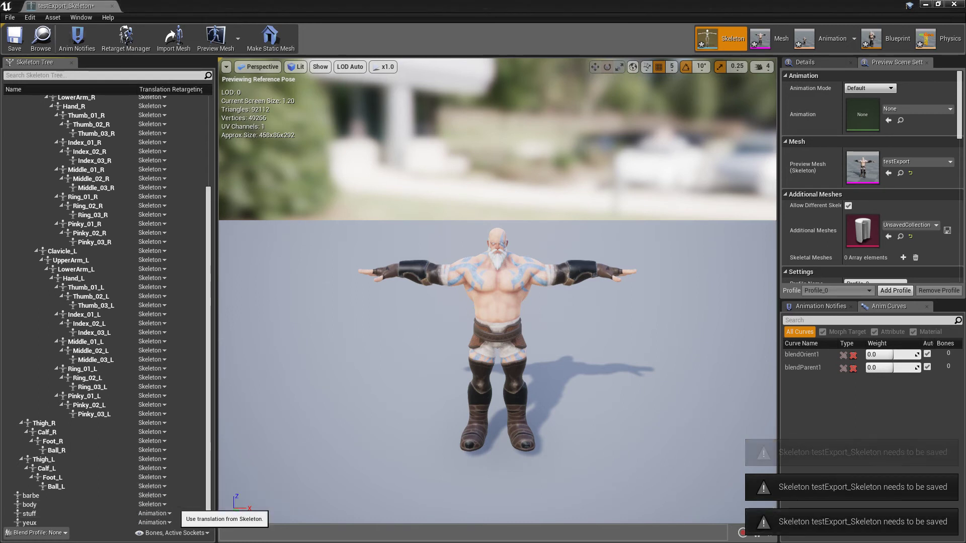
pyautogui.click(153, 523)
pyautogui.click(158, 489)
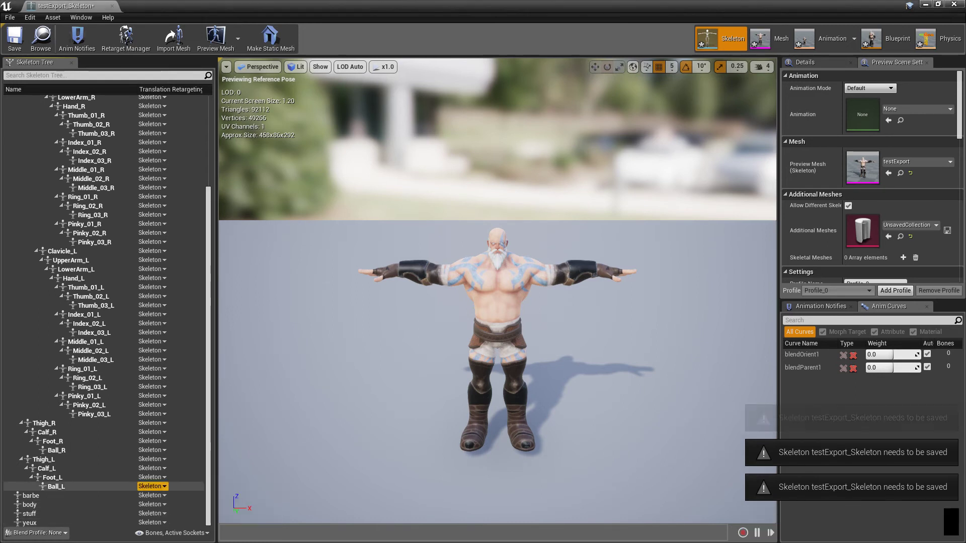
pyautogui.scroll(5, 106, 302)
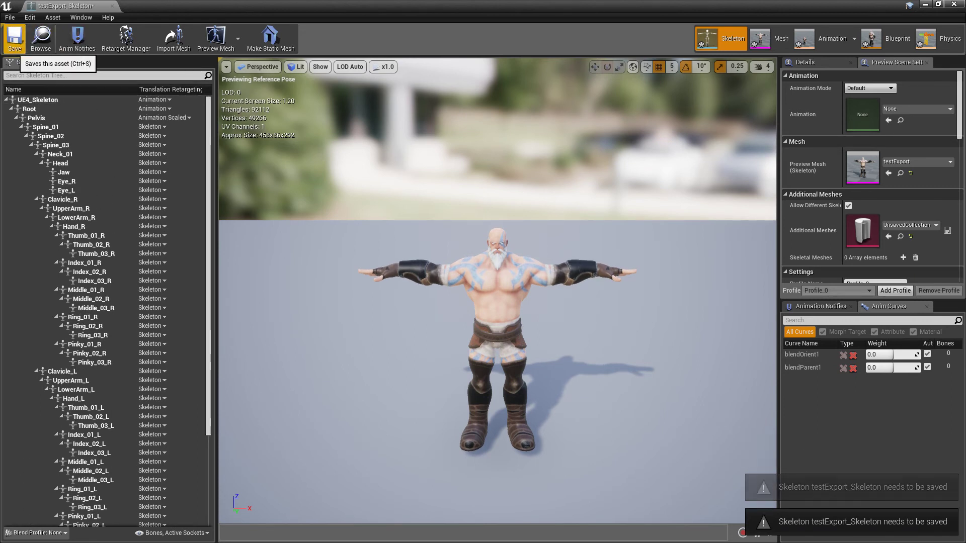
pyautogui.click(15, 39)
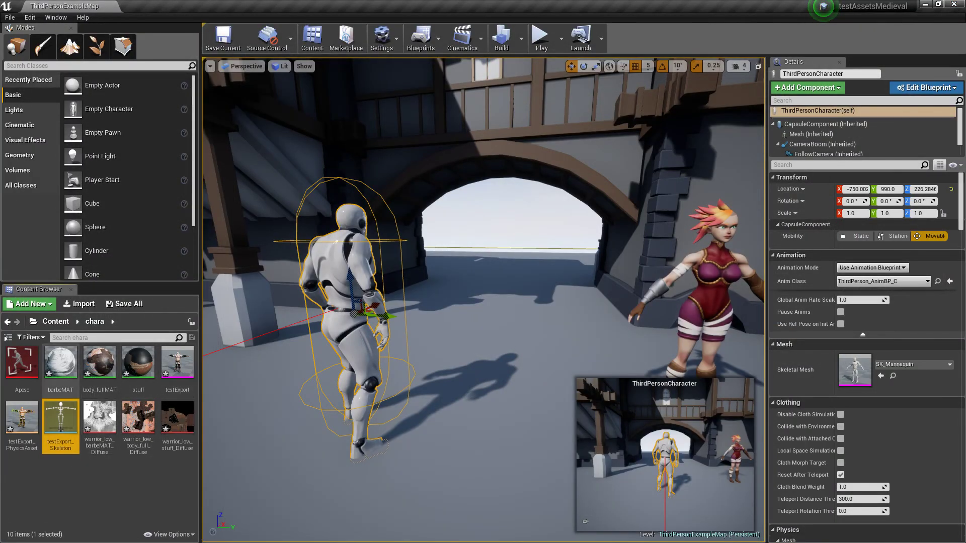
# - Open the ThirdPerson_AnimBPNEW animation blueprint from the Content folder to inspect it
pyautogui.click(55, 321)
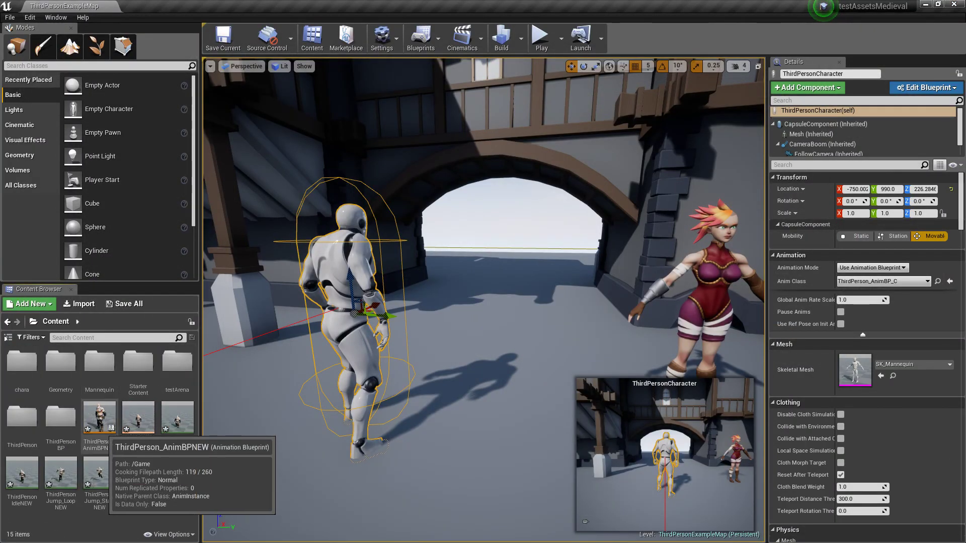
pyautogui.doubleClick(100, 417)
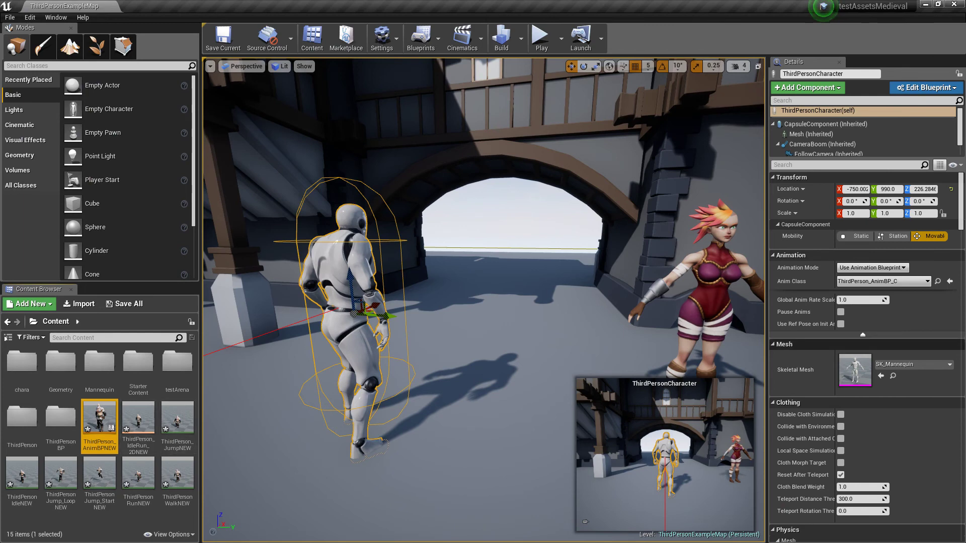
# - Give ThirdPersonCharacter the testExport skeletal mesh and the ThirdPerson_AnimBPNEW anim class
pyautogui.doubleClick(22, 363)
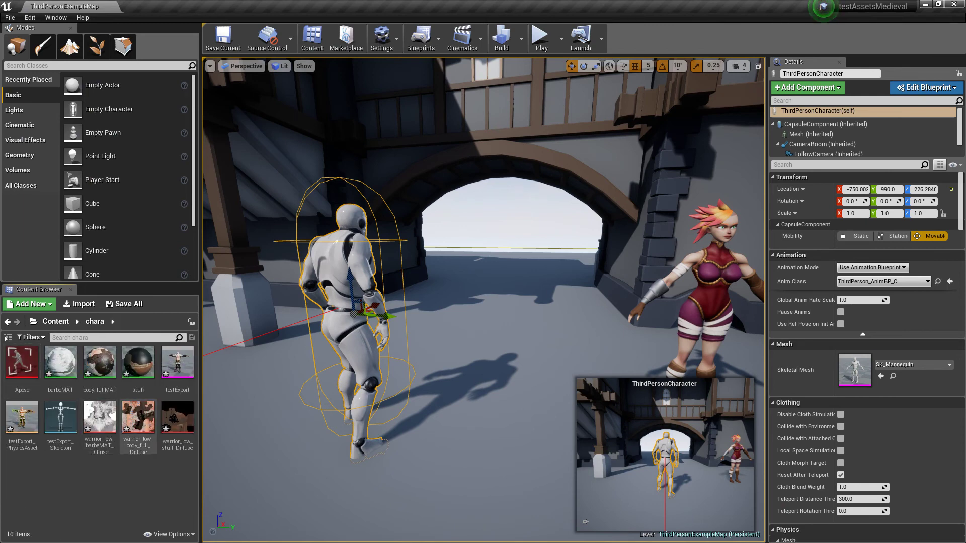
pyautogui.moveTo(177, 362); pyautogui.dragTo(875, 375)
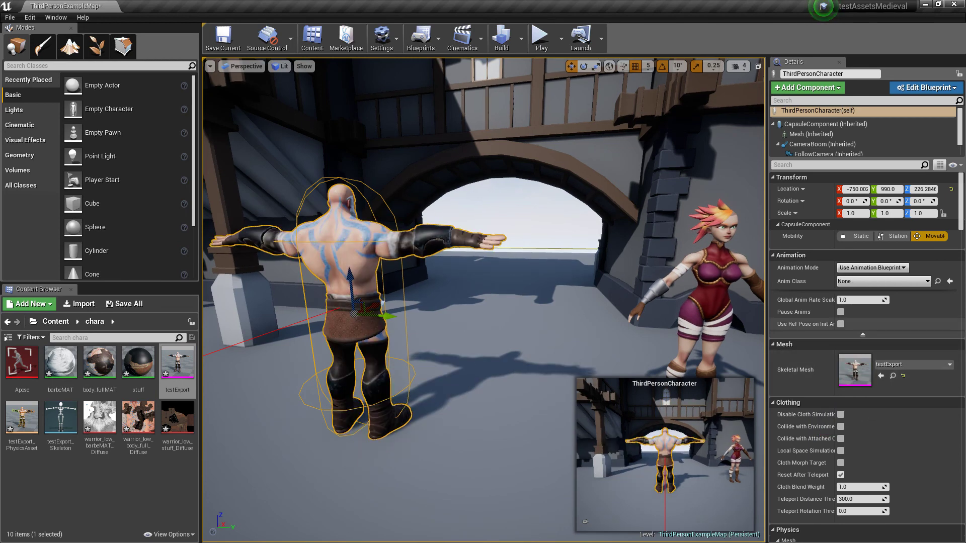
pyautogui.click(55, 322)
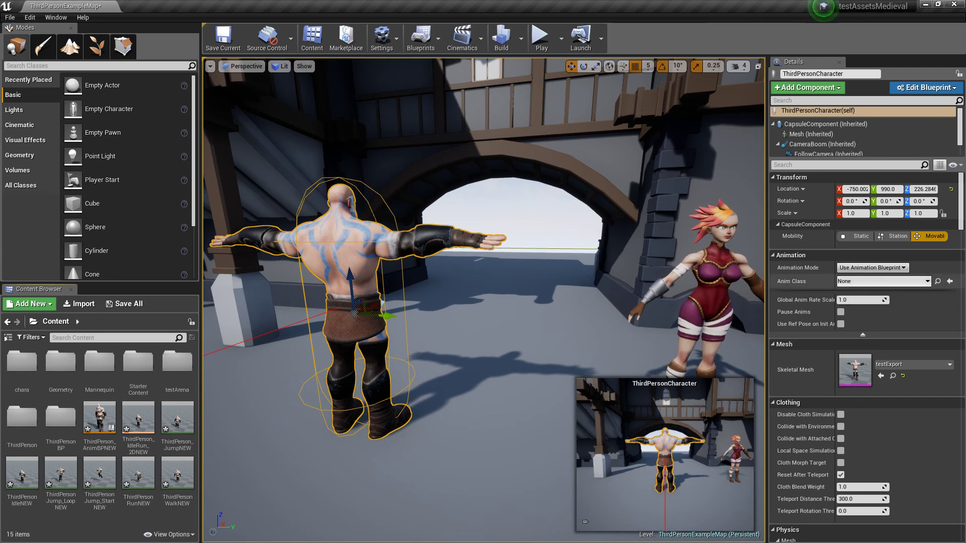
pyautogui.click(880, 281)
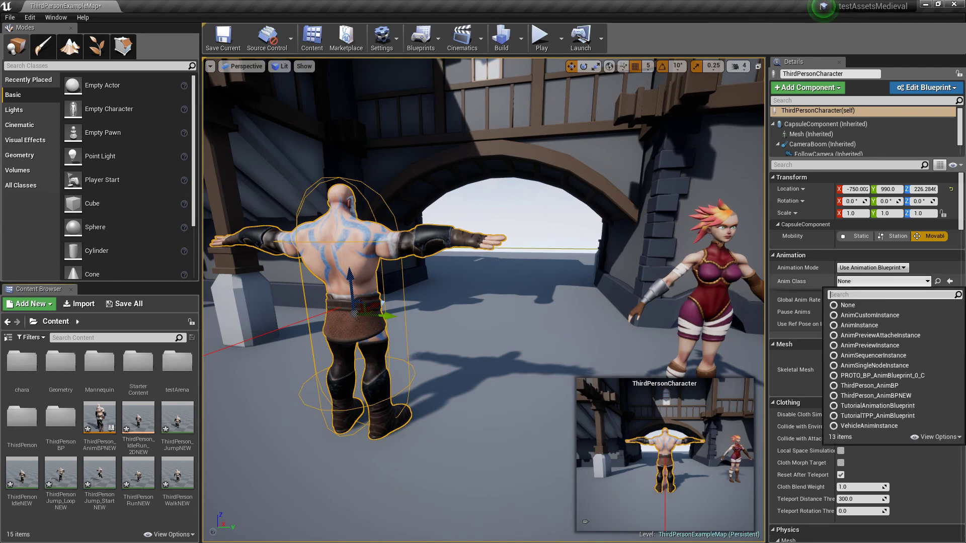
pyautogui.click(875, 396)
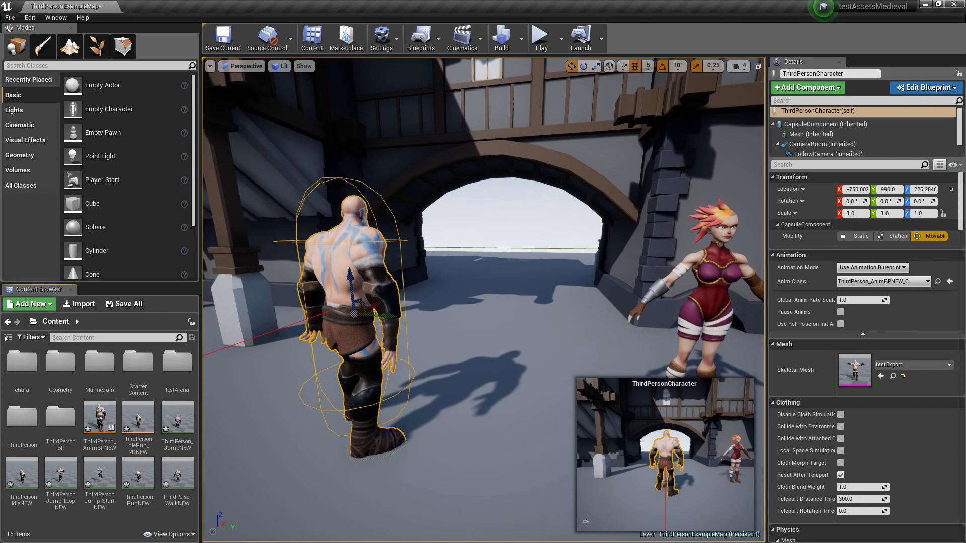
# - Frame and orbit around the warrior character, then expand the viewport to full screen
pyautogui.press('Left')
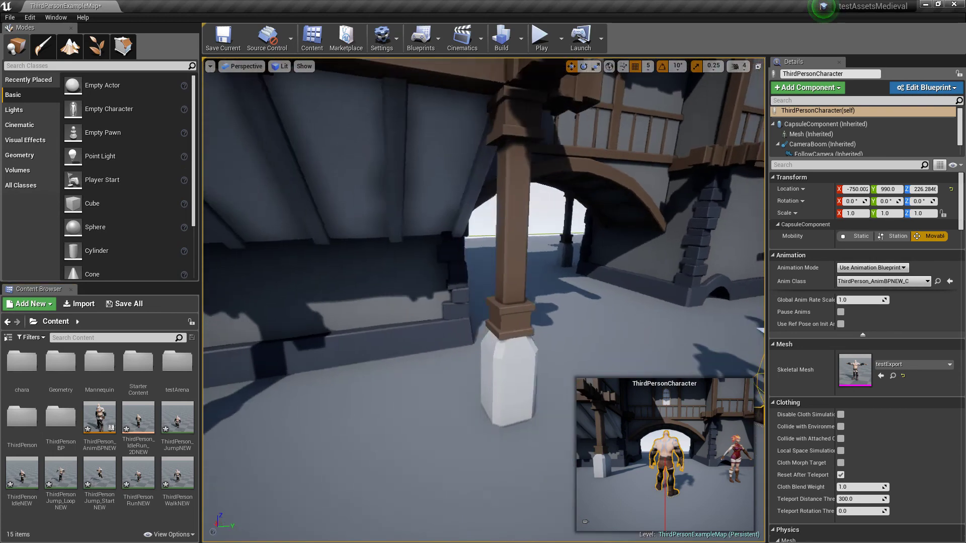
pyautogui.press('f')
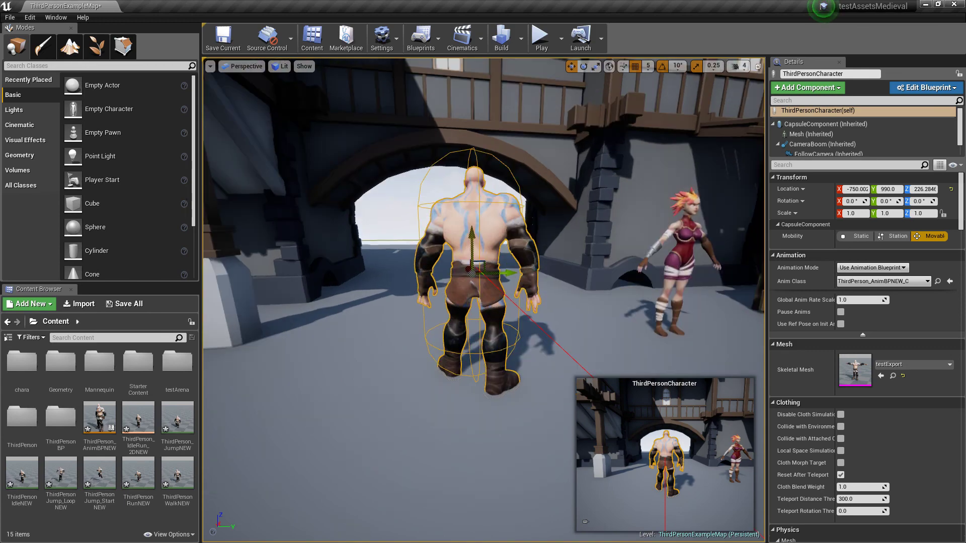
pyautogui.keyDown('alt'); pyautogui.moveTo(483, 302); pyautogui.dragTo(664, 304); pyautogui.keyUp('alt')
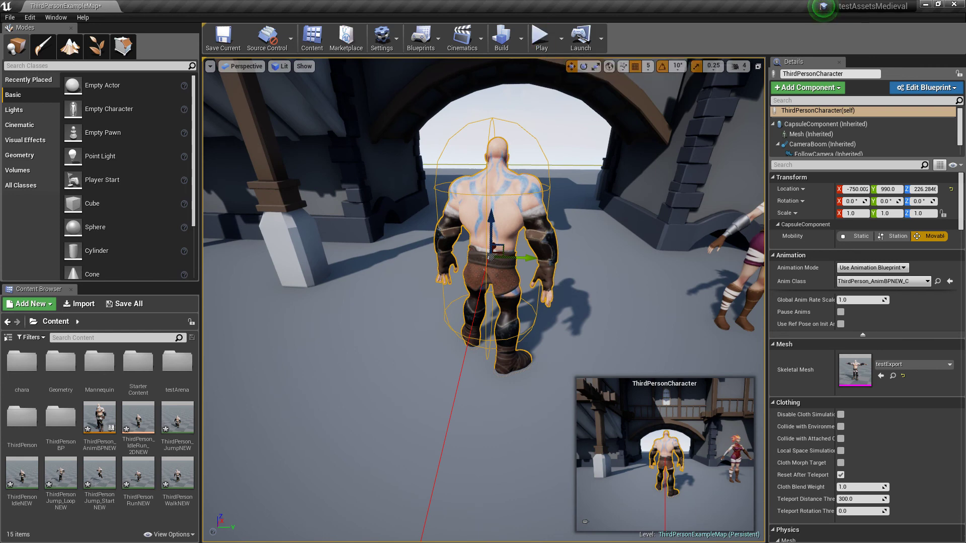
pyautogui.press('F11')
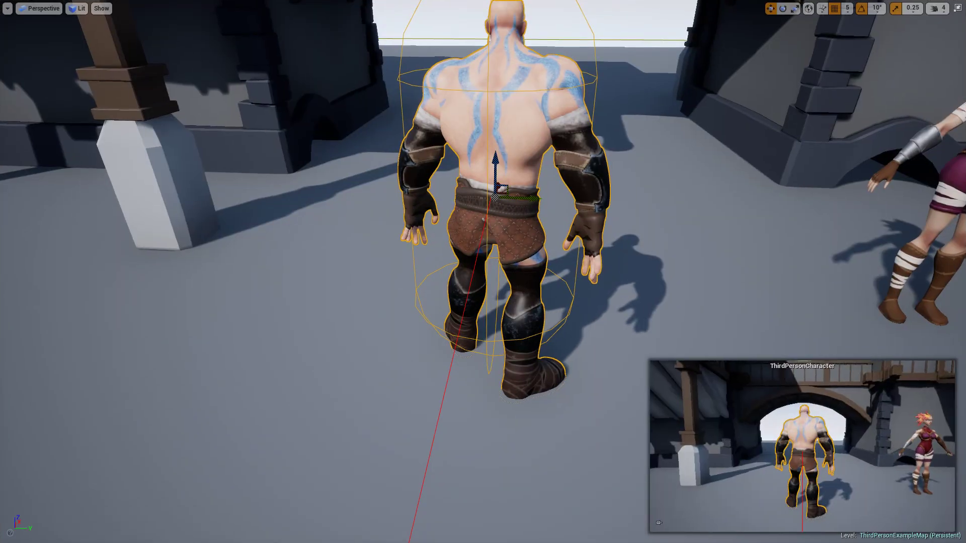
# - Play the level and run the warrior through the archway, jumping along the way
pyautogui.hotkey('alt', 'p')
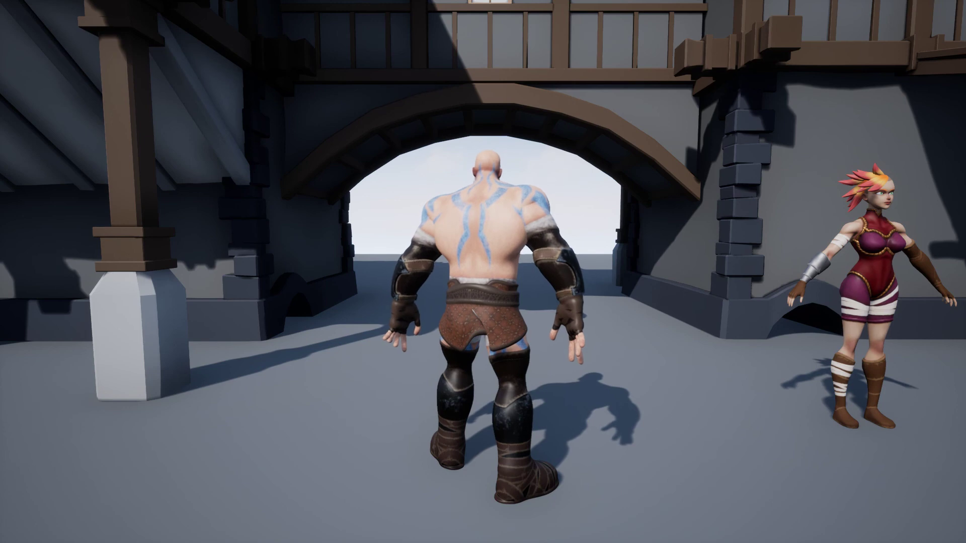
pyautogui.press('w')
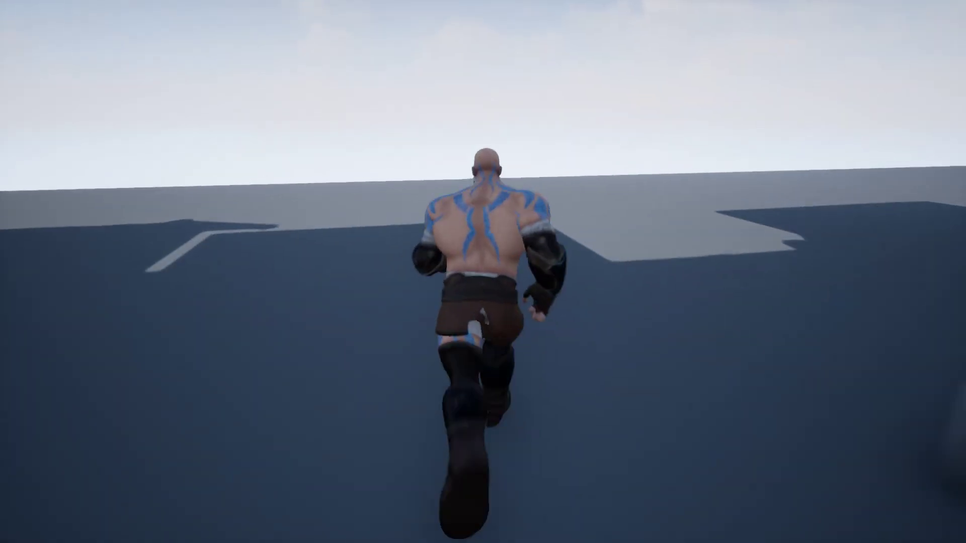
pyautogui.press('s')
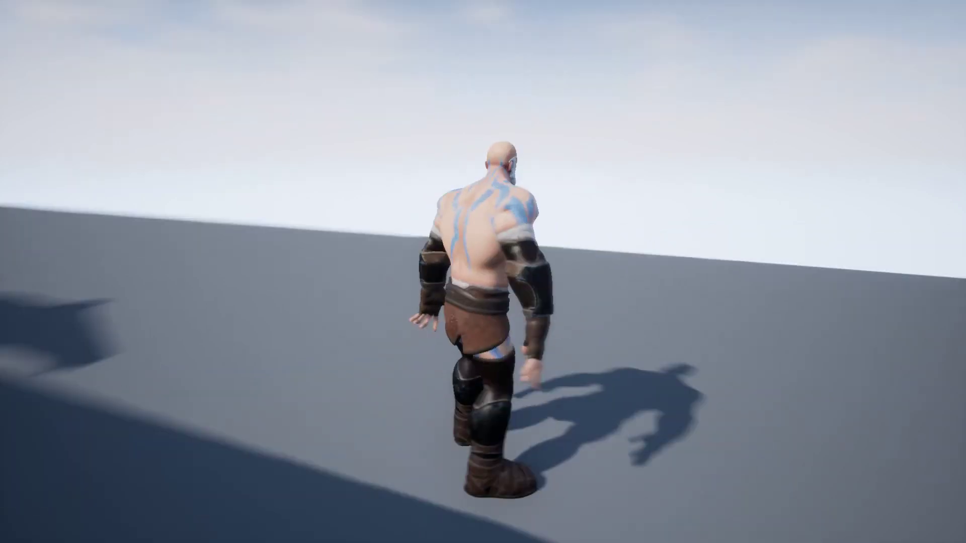
pyautogui.press('w')
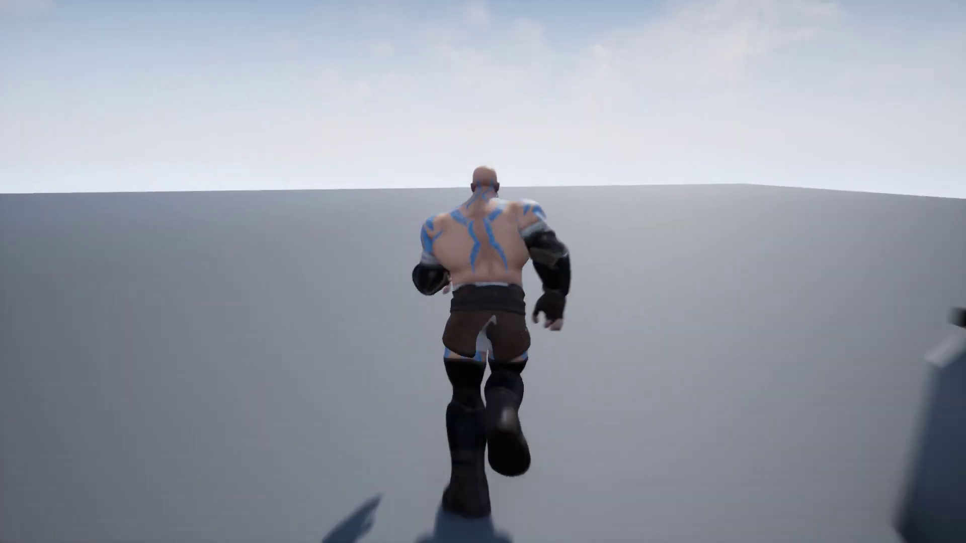
pyautogui.press('space')
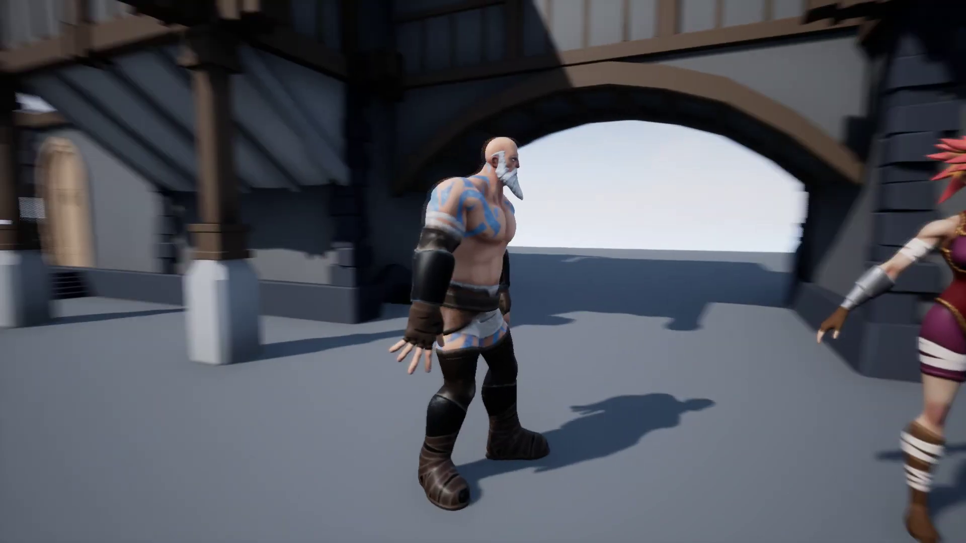
pyautogui.press('w')
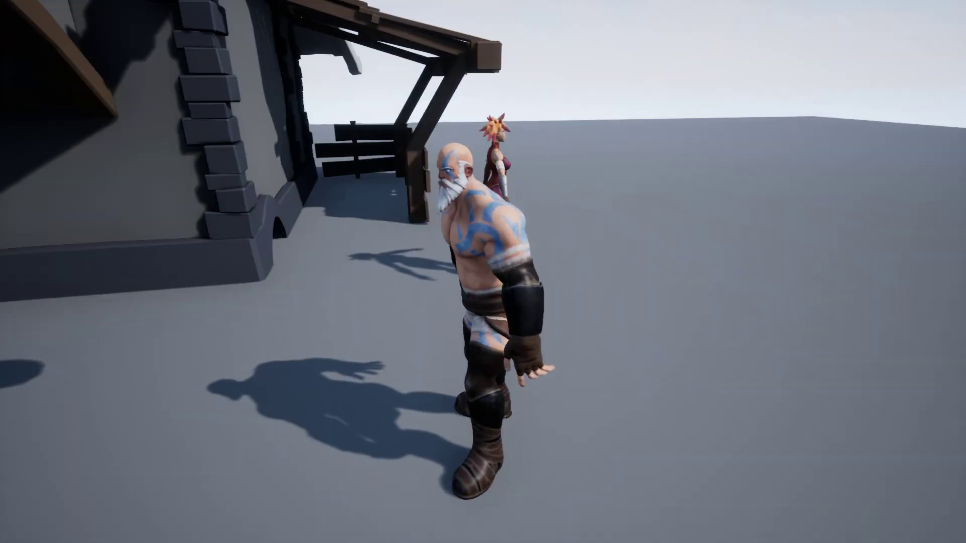
# - Stop play, orbit to the warrior's back, and leave full-screen viewport mode
pyautogui.press('F8')
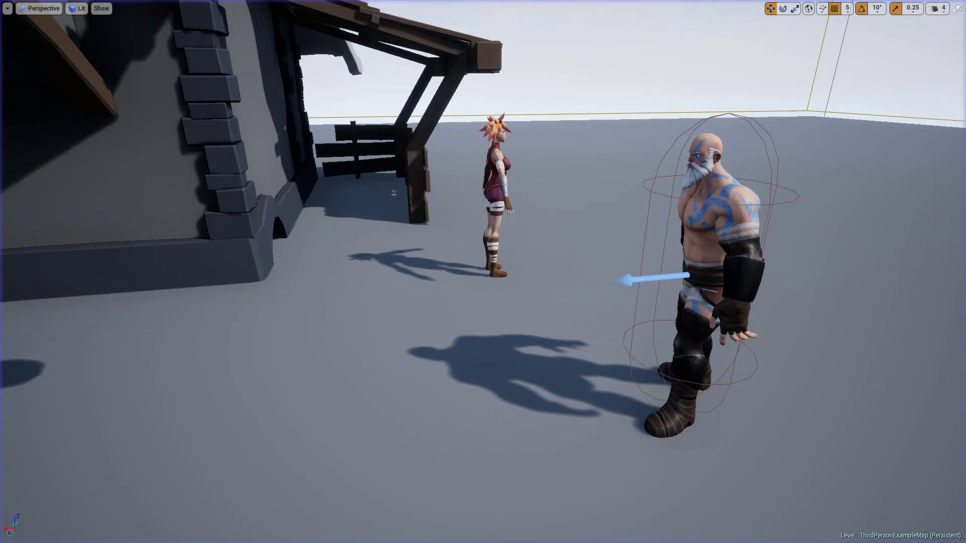
pyautogui.moveTo(483, 271); pyautogui.dragTo(352, 277, button='right')
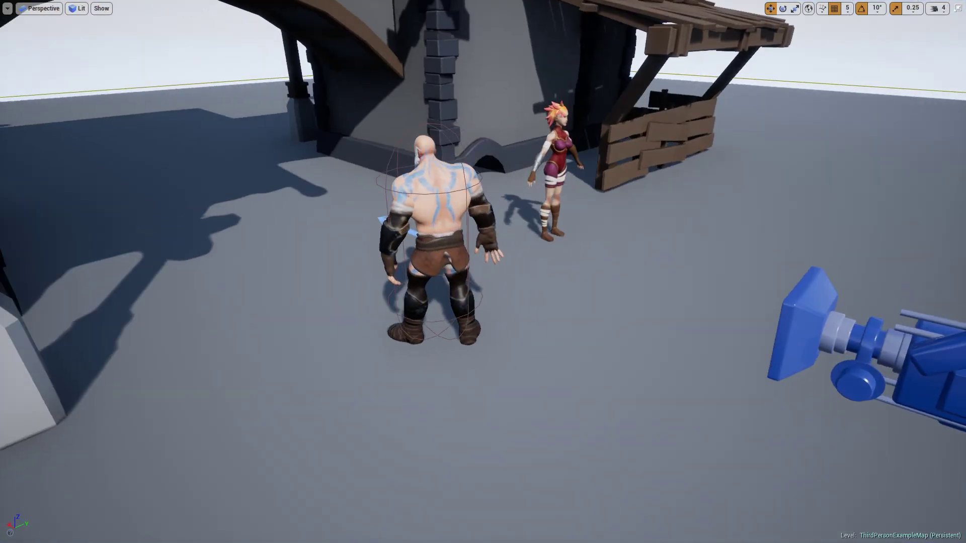
pyautogui.press('Escape')
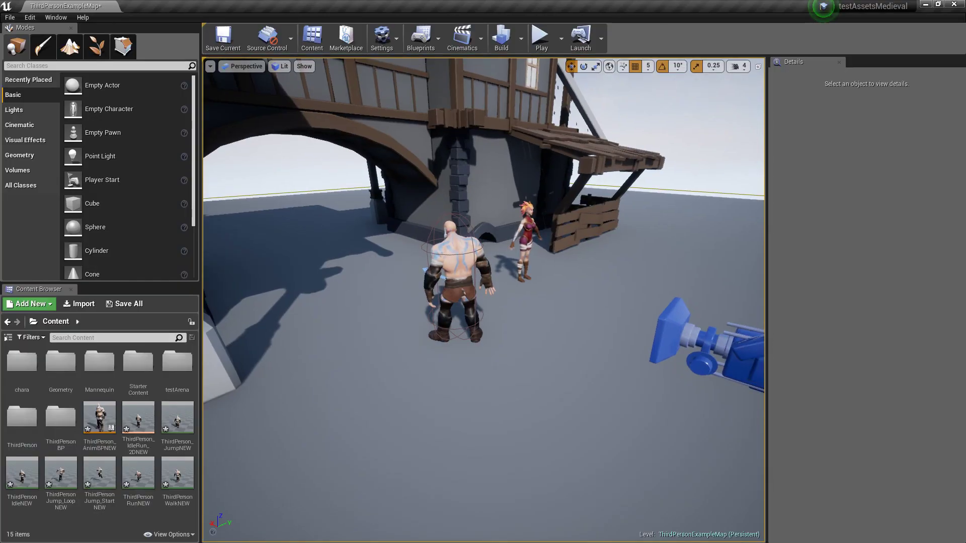